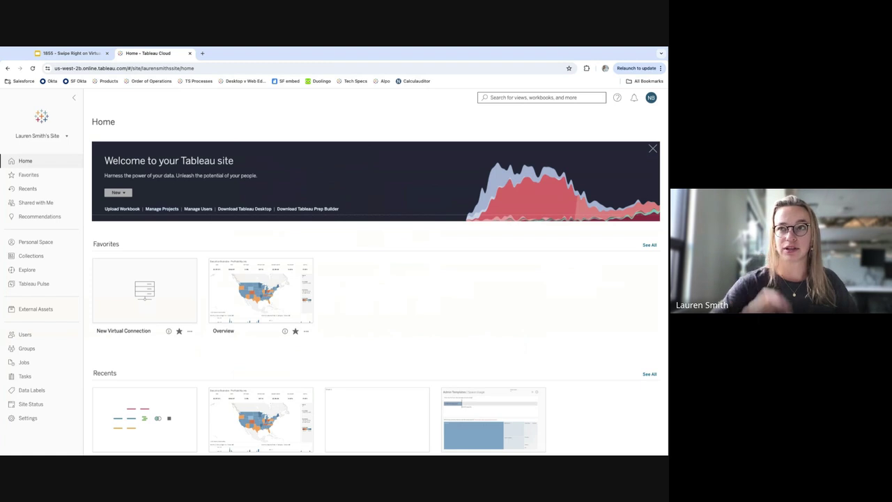
Create a new virtual connection from Home's New menu, zoom the page in, and browse the connector list
{"action": "left_click", "coordinate": [118, 193]}
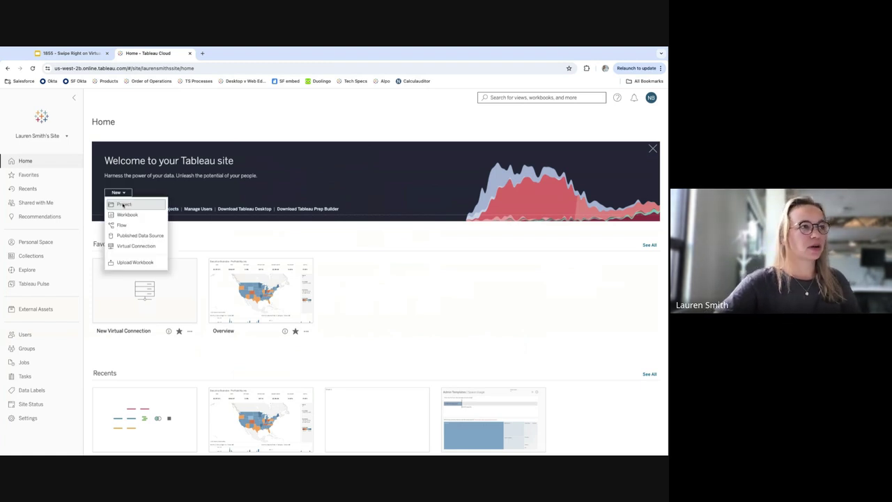
{"action": "left_click", "coordinate": [143, 247]}
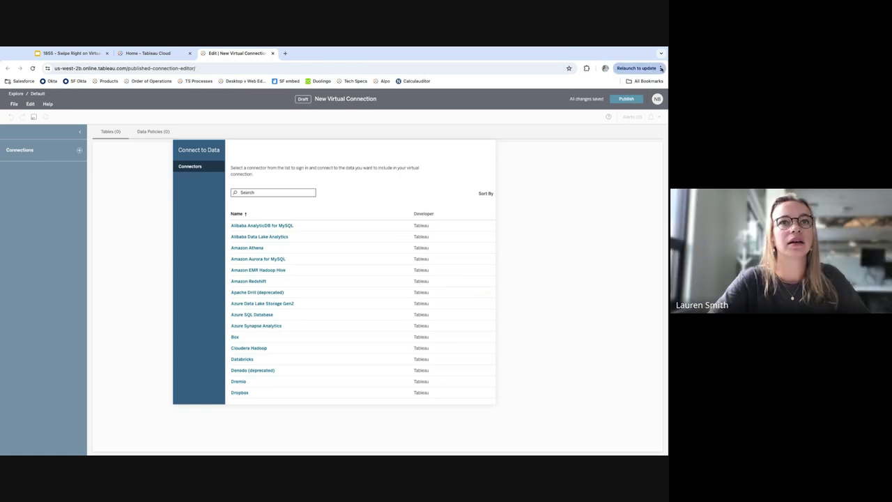
{"action": "key", "text": "ctrl+plus"}
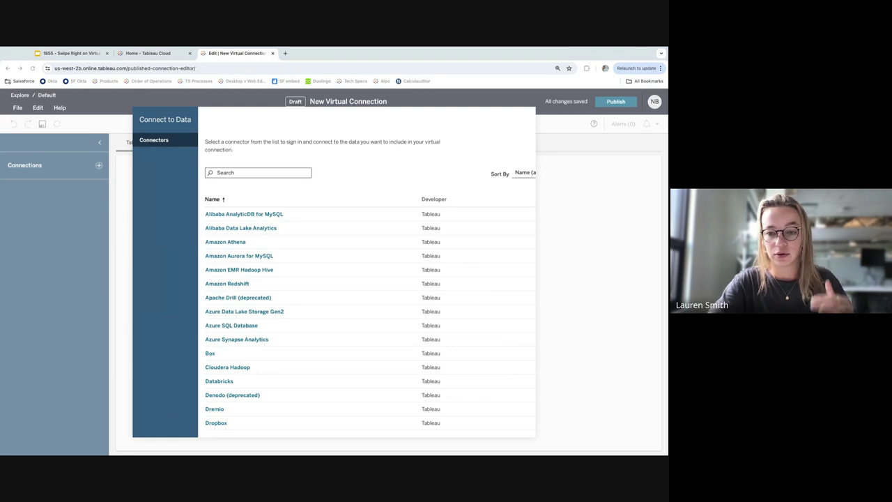
{"action": "scroll", "coordinate": [369, 318], "scroll_direction": "down", "scroll_amount": 10}
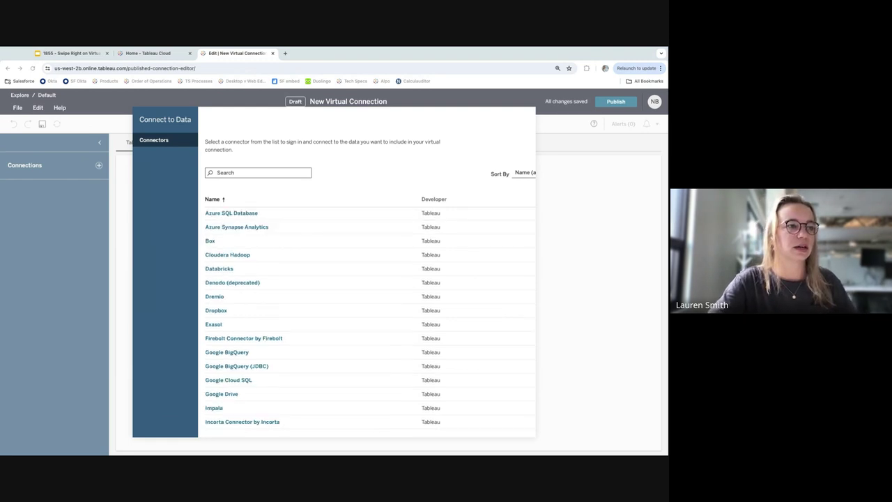
{"action": "scroll", "coordinate": [369, 318], "scroll_direction": "down", "scroll_amount": 1}
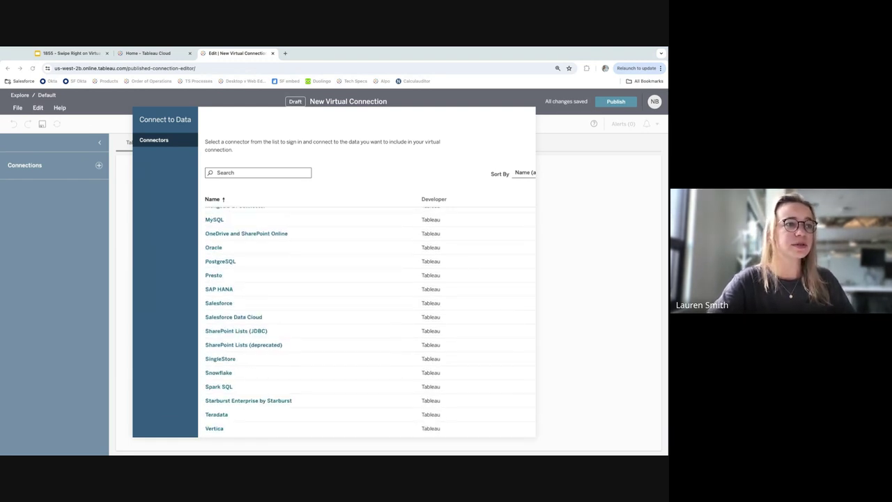
Choose the Snowflake connector and paste in the server address
{"action": "left_click", "coordinate": [223, 374]}
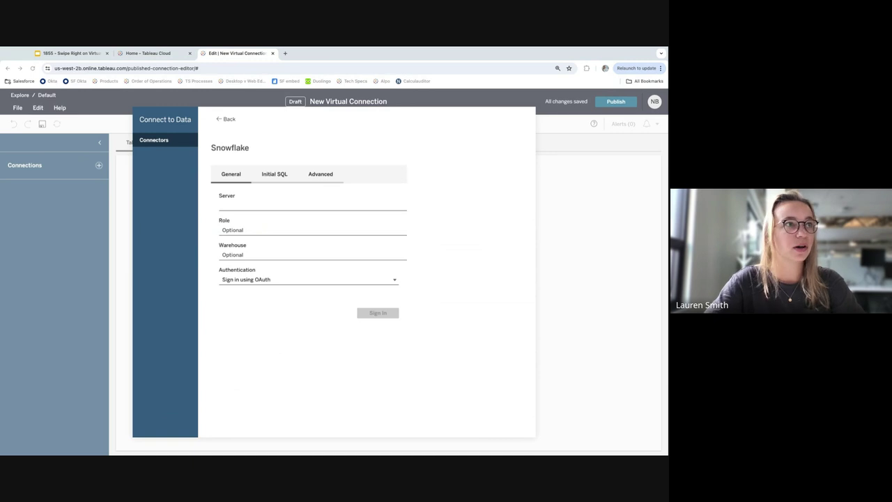
{"action": "left_click", "coordinate": [313, 205]}
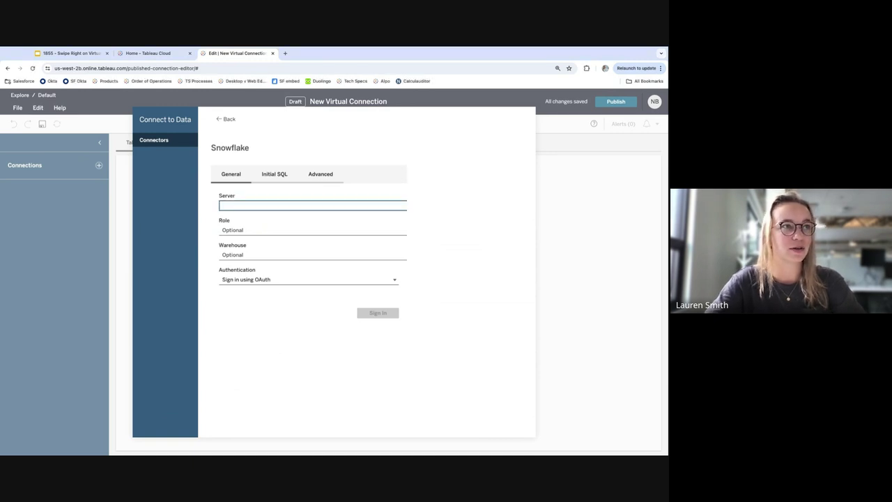
{"action": "type", "text": "https://wua96052.snowflakecomputing.com/"}
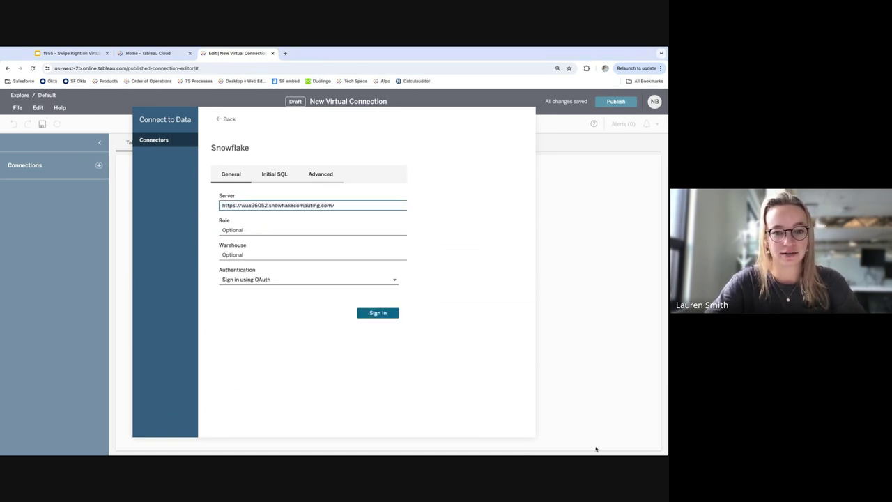
{"action": "left_click", "coordinate": [596, 449]}
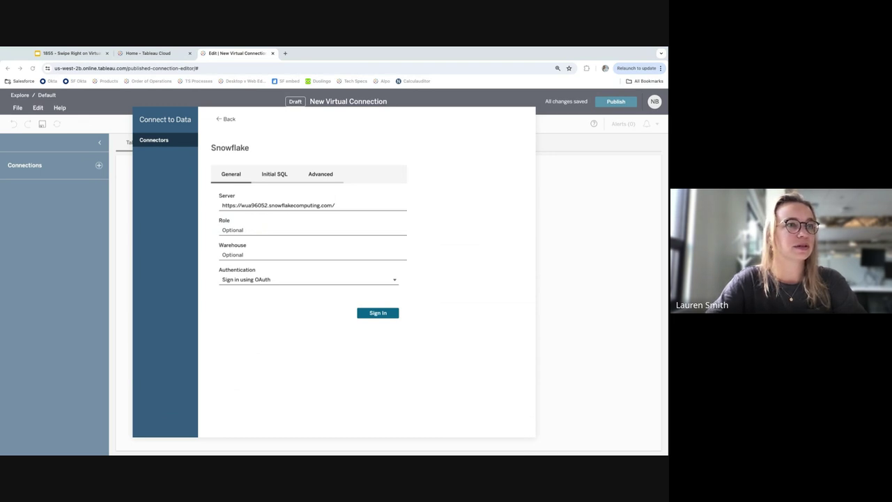
Switch authentication to Username and Password, enter the account username and password, and sign in
{"action": "left_click", "coordinate": [279, 280]}
{"action": "left_click", "coordinate": [270, 304]}
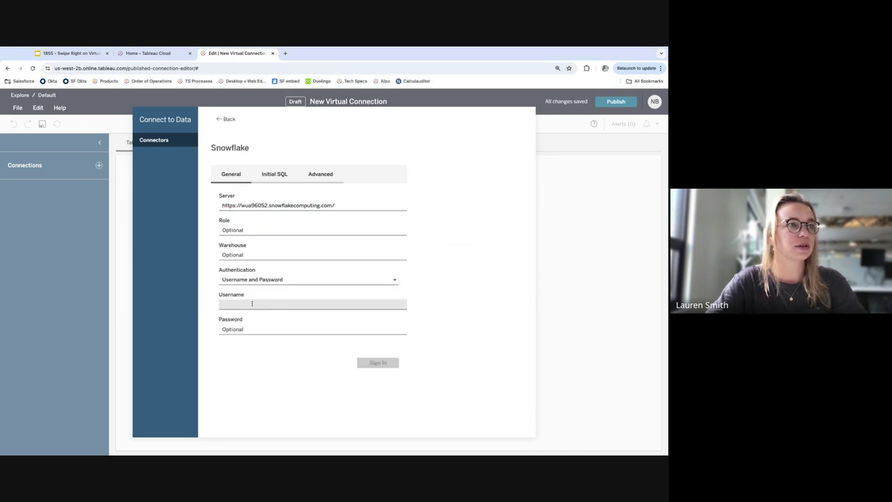
{"action": "left_click", "coordinate": [252, 303]}
{"action": "left_click", "coordinate": [421, 449]}
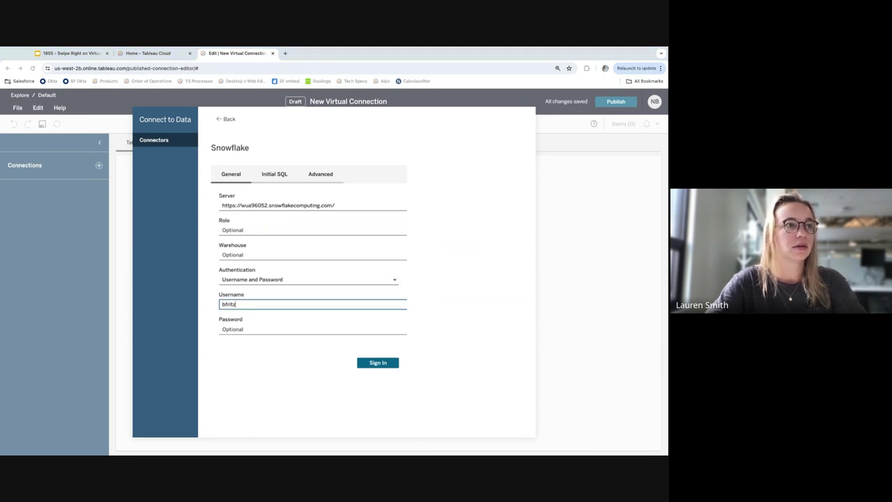
{"action": "left_click", "coordinate": [313, 329]}
{"action": "key", "text": "ctrl+v"}
{"action": "left_click", "coordinate": [370, 362]}
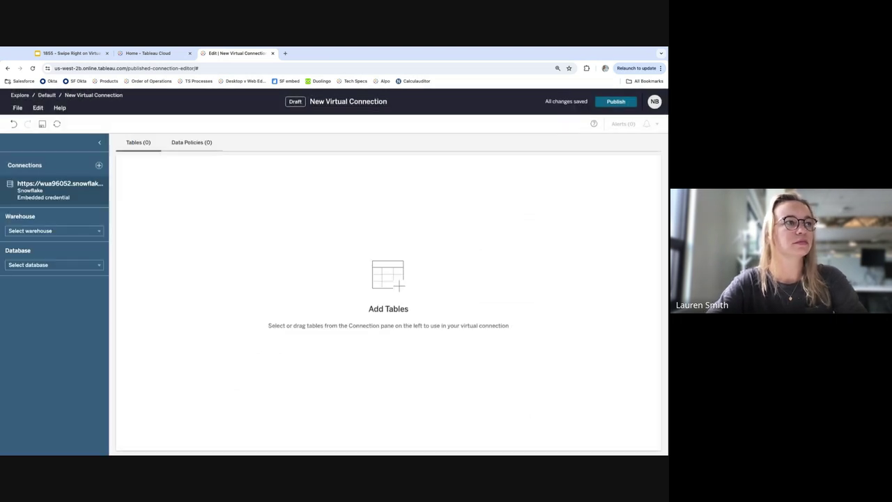
Set the Snowflake warehouse to DEFAULT_WH and the database to TC24_VCONNS
{"action": "left_click", "coordinate": [80, 231]}
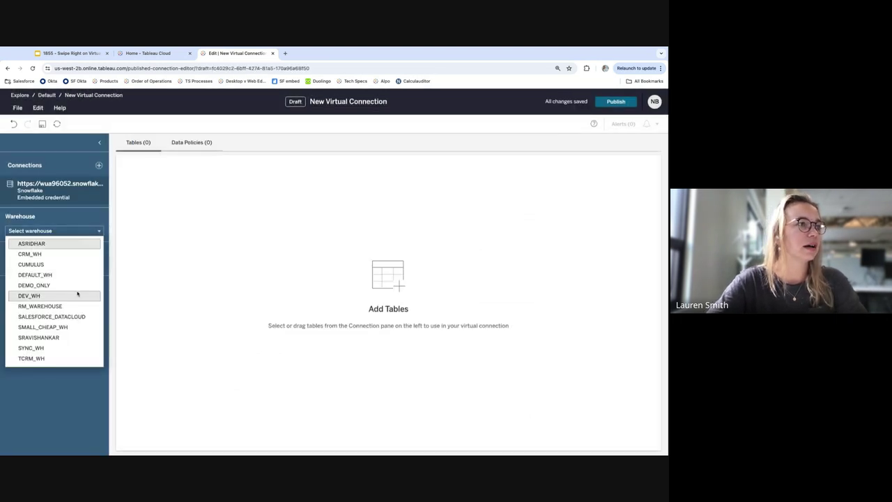
{"action": "scroll", "coordinate": [78, 296], "scroll_direction": "down", "scroll_amount": 2}
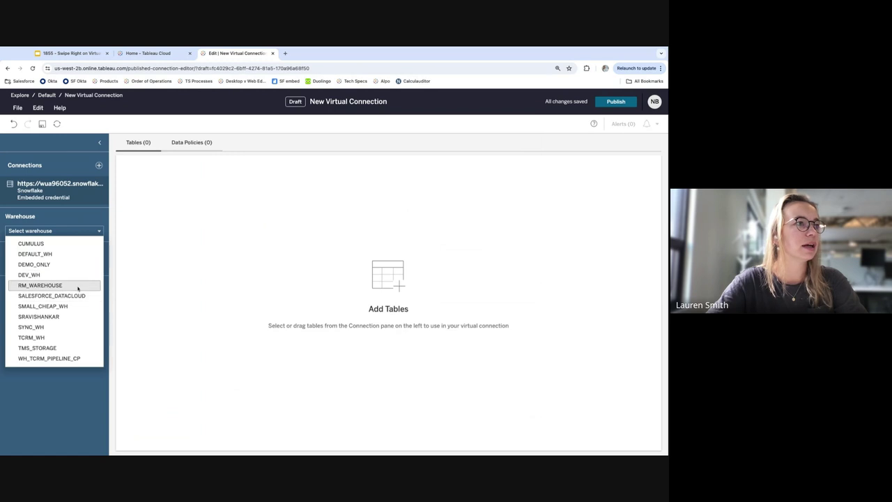
{"action": "scroll", "coordinate": [76, 295], "scroll_direction": "up", "scroll_amount": 2}
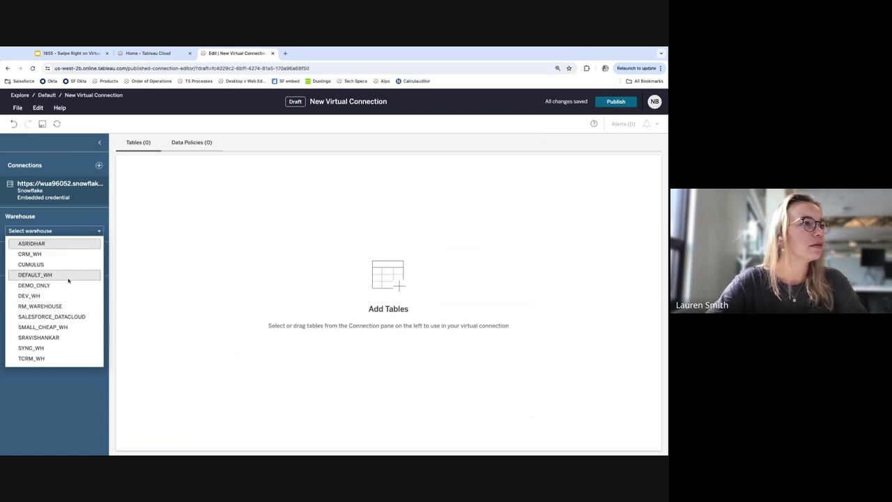
{"action": "left_click", "coordinate": [67, 275]}
{"action": "left_click", "coordinate": [58, 265]}
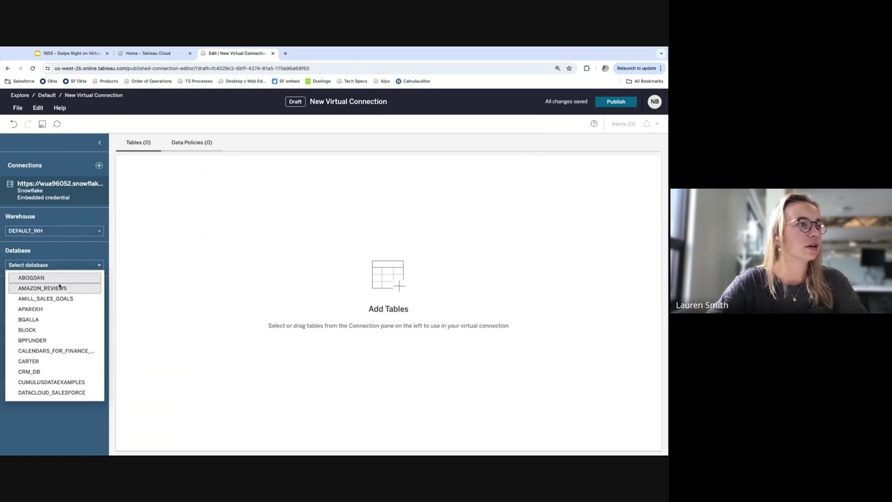
{"action": "scroll", "coordinate": [64, 313], "scroll_direction": "down", "scroll_amount": 15}
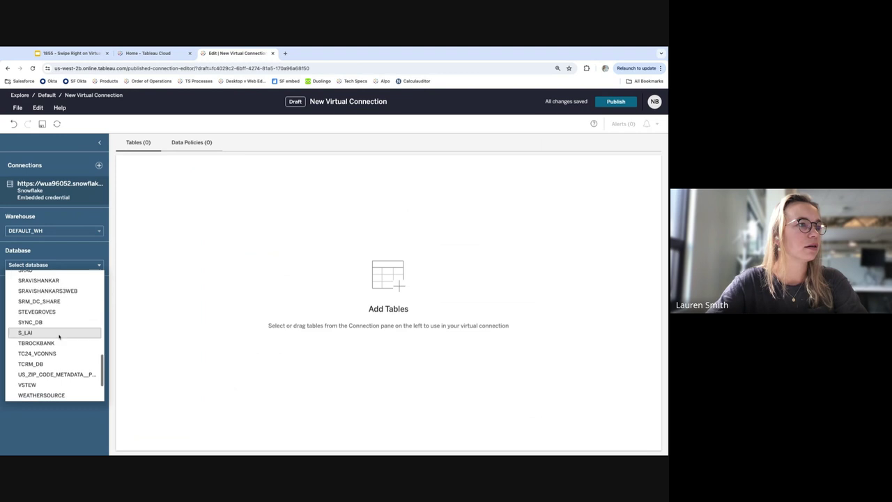
{"action": "left_click", "coordinate": [56, 356]}
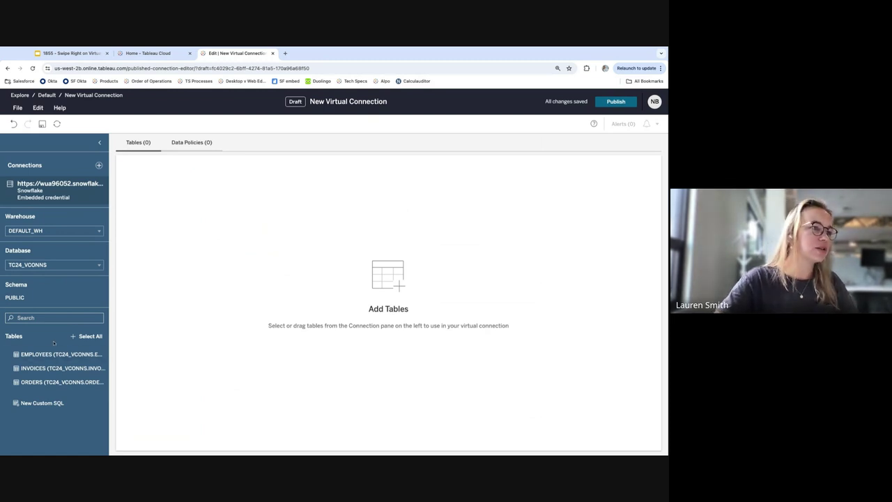
Select all three tables and add EMPLOYEES, INVOICES and ORDERS to the connection
{"action": "left_click", "coordinate": [90, 336]}
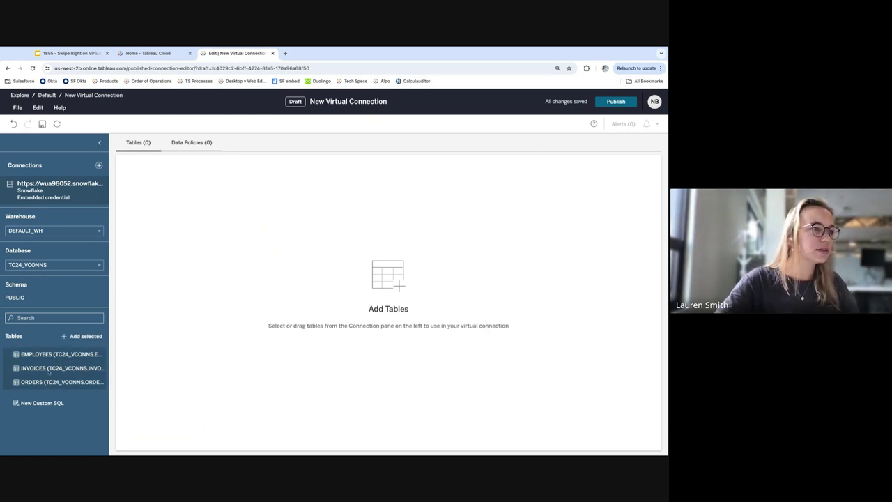
{"action": "left_click_drag", "start_coordinate": [48, 372], "coordinate": [238, 269]}
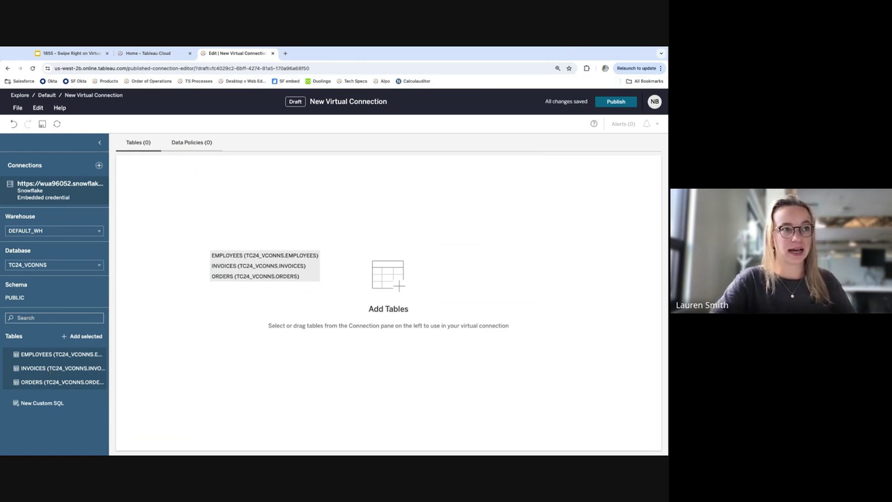
{"action": "left_click_drag", "start_coordinate": [244, 266], "coordinate": [245, 267]}
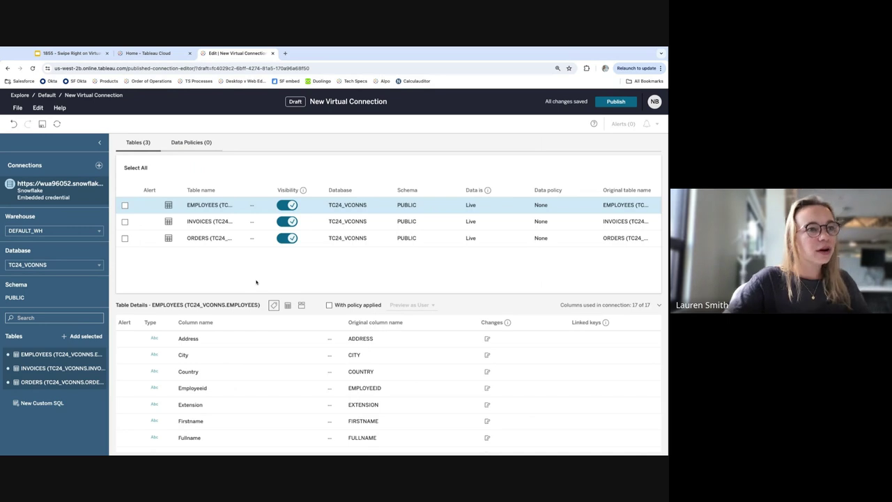
Preview the EMPLOYEES data, then the INVOICES table's 1,716 rows
{"action": "left_click", "coordinate": [288, 306]}
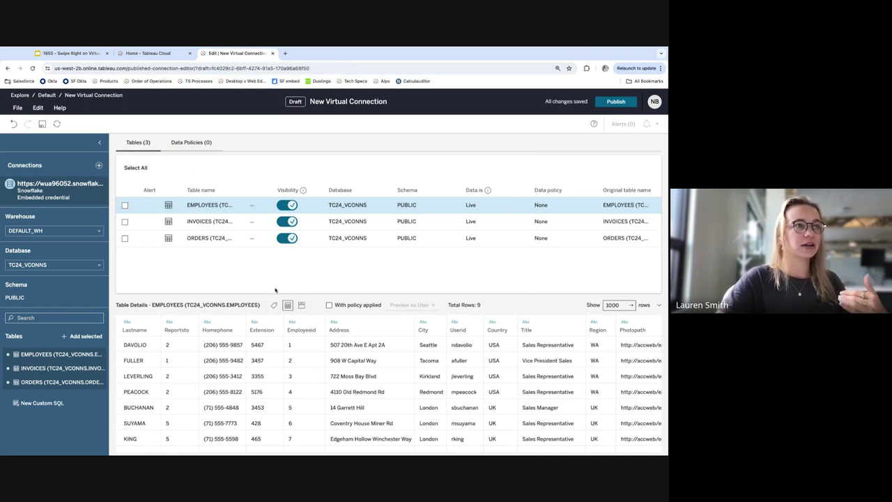
{"action": "left_click", "coordinate": [143, 222]}
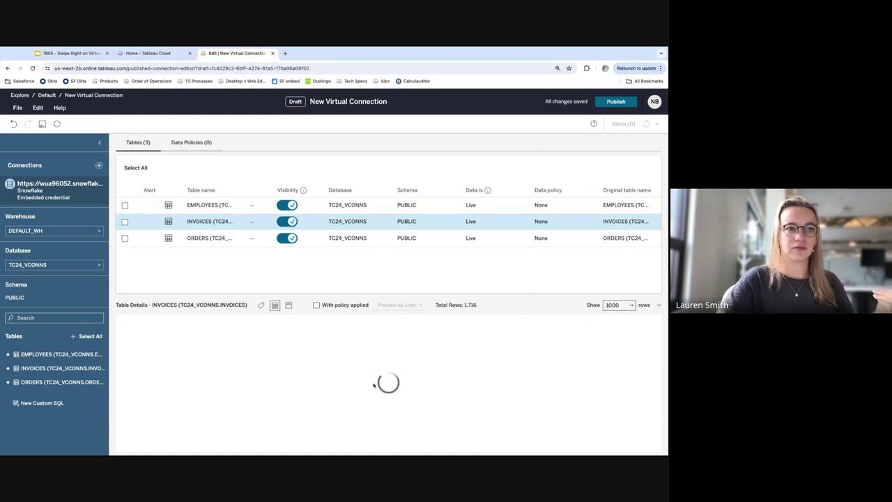
{"action": "scroll", "coordinate": [417, 369], "scroll_direction": "down", "scroll_amount": 2}
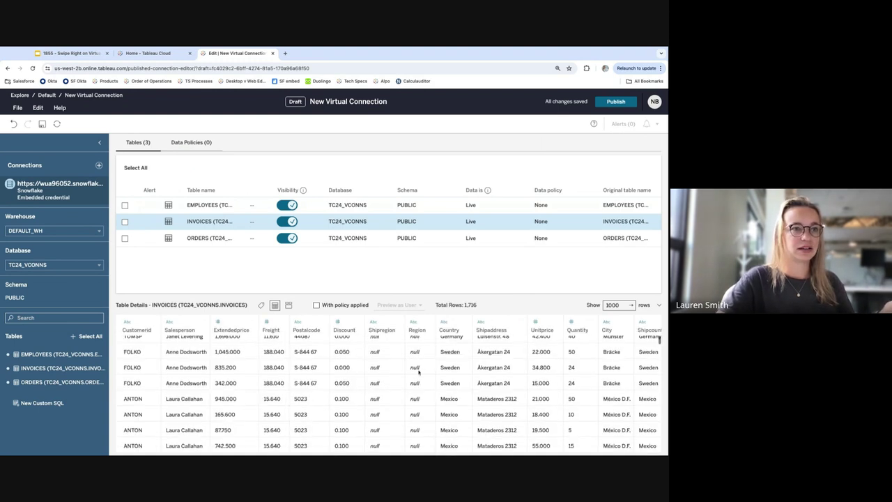
{"action": "scroll", "coordinate": [348, 373], "scroll_direction": "up", "scroll_amount": 1}
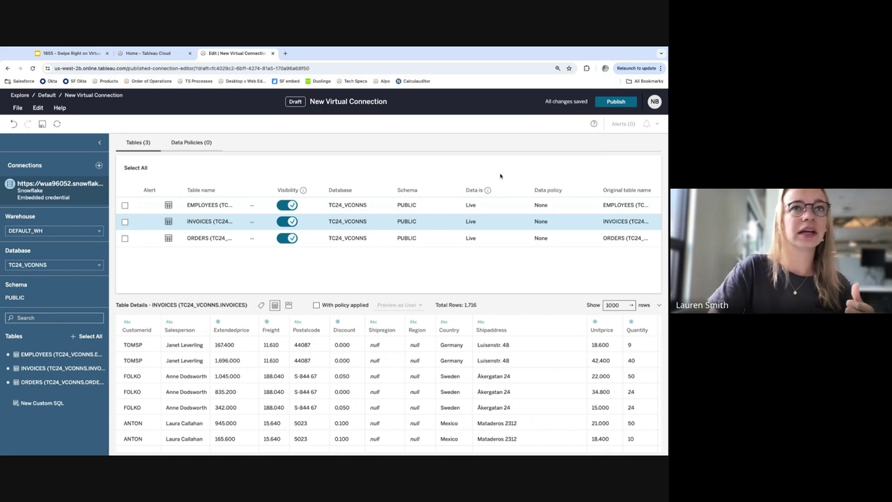
Publish the virtual connection as TC24 to the default project
{"action": "left_click", "coordinate": [613, 102]}
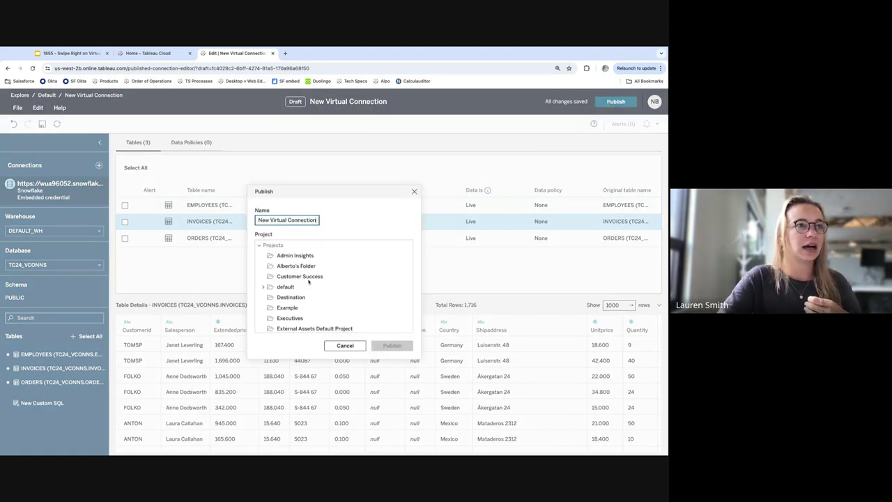
{"action": "scroll", "coordinate": [329, 286], "scroll_direction": "down", "scroll_amount": 2}
{"action": "scroll", "coordinate": [339, 291], "scroll_direction": "up", "scroll_amount": 1}
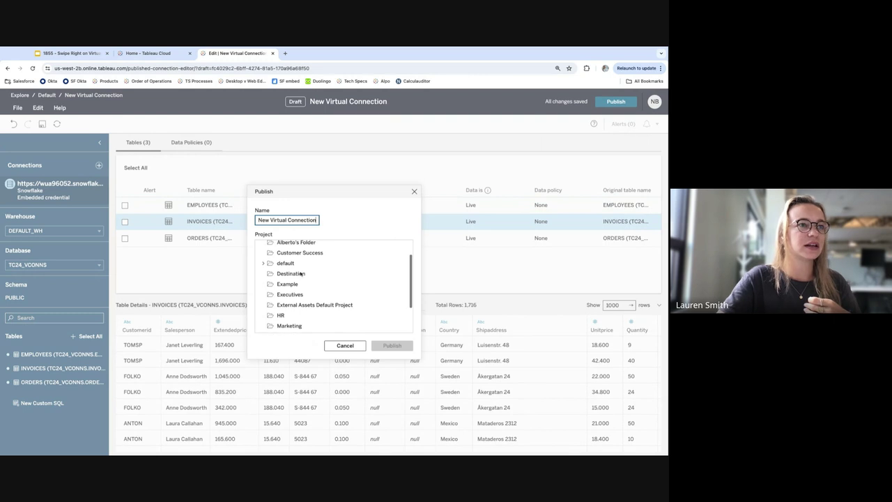
{"action": "left_click", "coordinate": [288, 265]}
{"action": "left_click", "coordinate": [289, 221]}
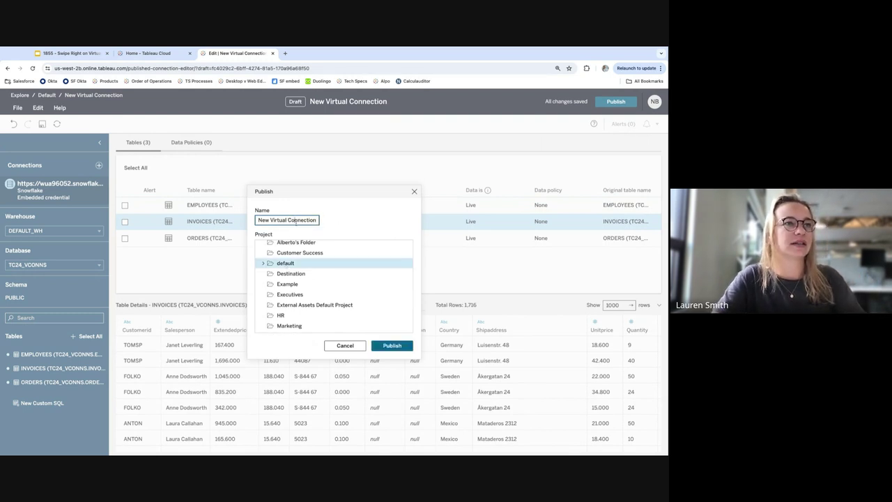
{"action": "triple_click", "coordinate": [296, 222]}
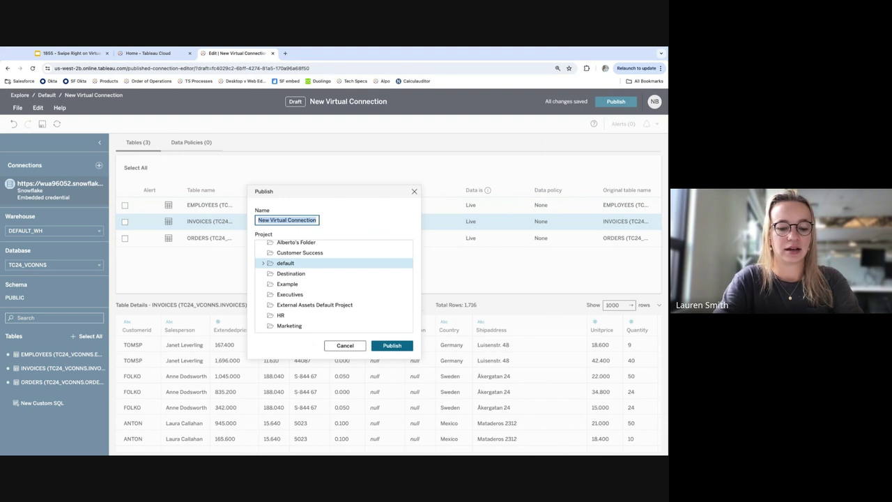
{"action": "type", "text": "TC"}
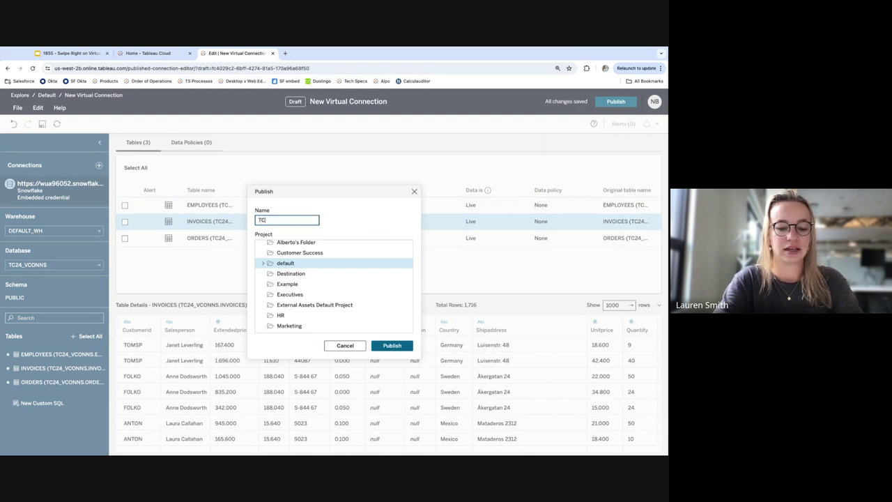
{"action": "type", "text": "24"}
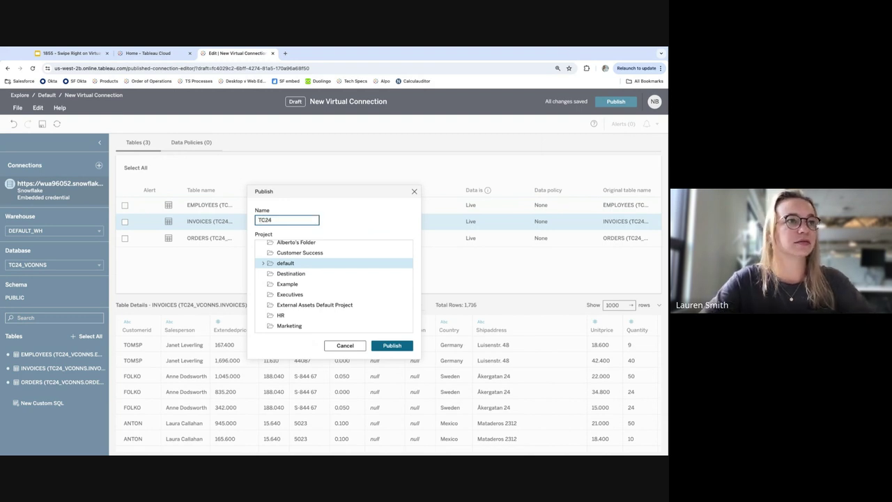
{"action": "left_click", "coordinate": [401, 349]}
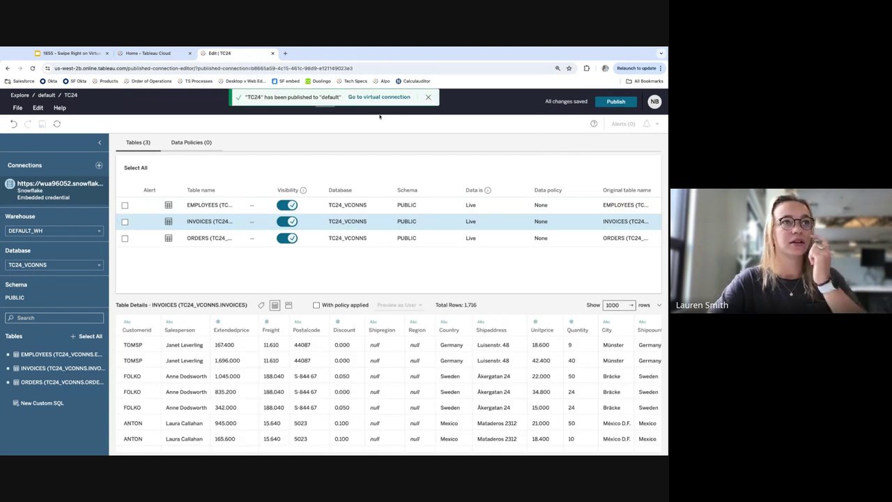
Open the published TC24 connection's page, then return to the site Home
{"action": "left_click", "coordinate": [379, 97]}
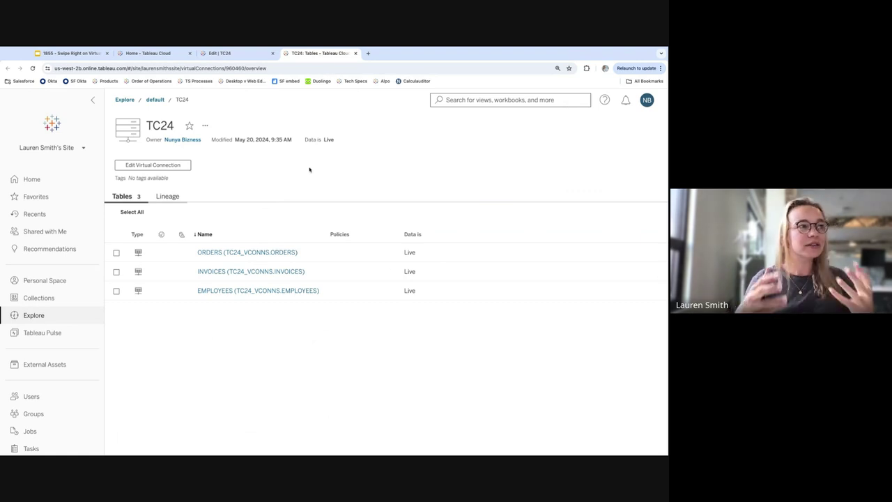
{"action": "left_click", "coordinate": [31, 179]}
Start a new workbook and connect it to the TC24 virtual connection, filtering by Virtual Connections
{"action": "left_click", "coordinate": [156, 220]}
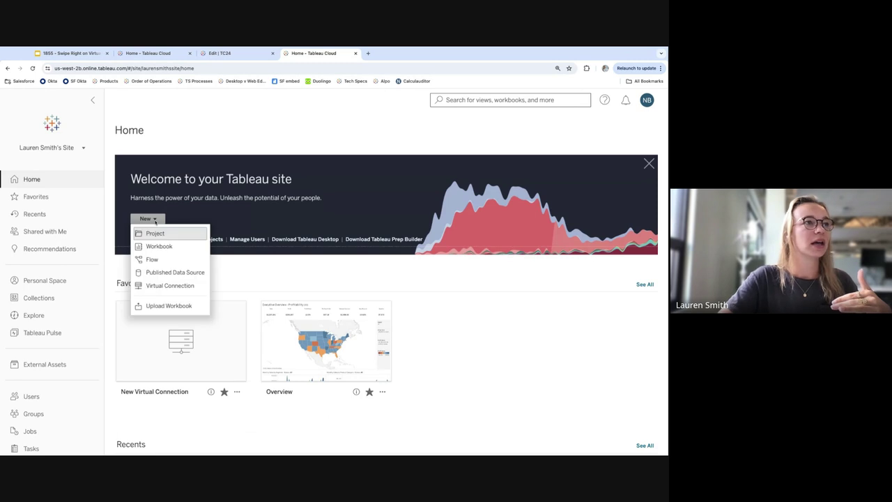
{"action": "left_click", "coordinate": [165, 246]}
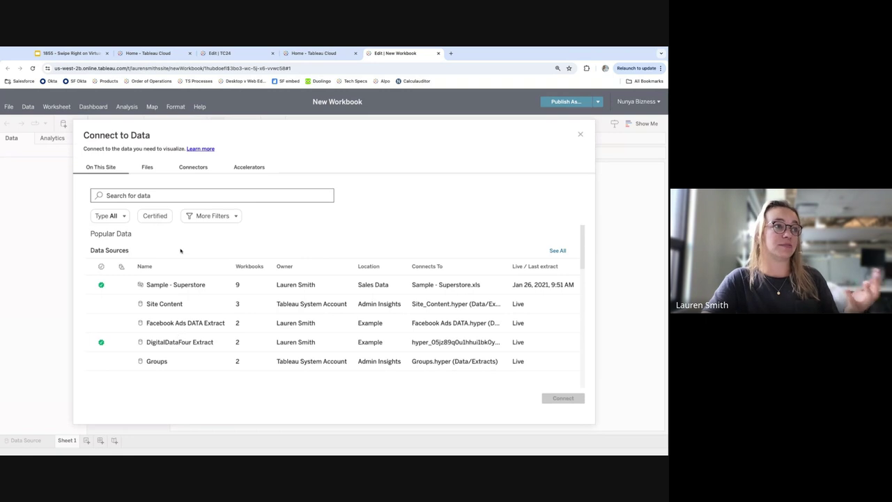
{"action": "left_click", "coordinate": [119, 219]}
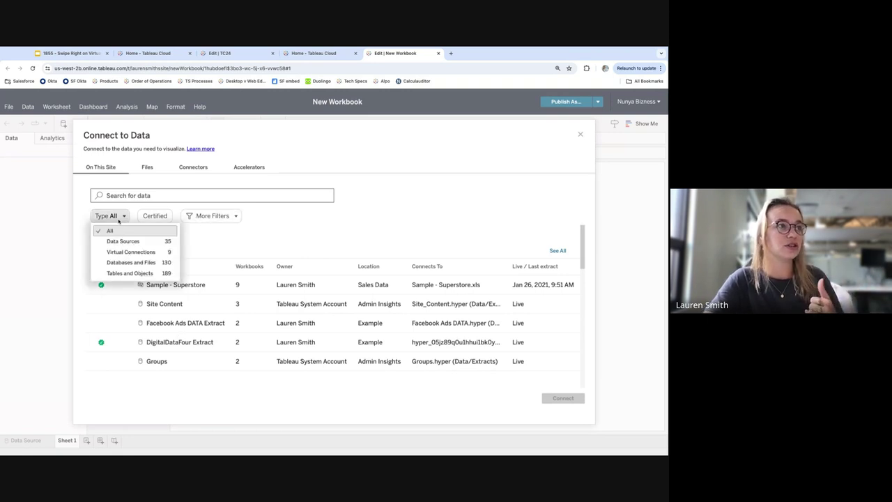
{"action": "left_click", "coordinate": [132, 253]}
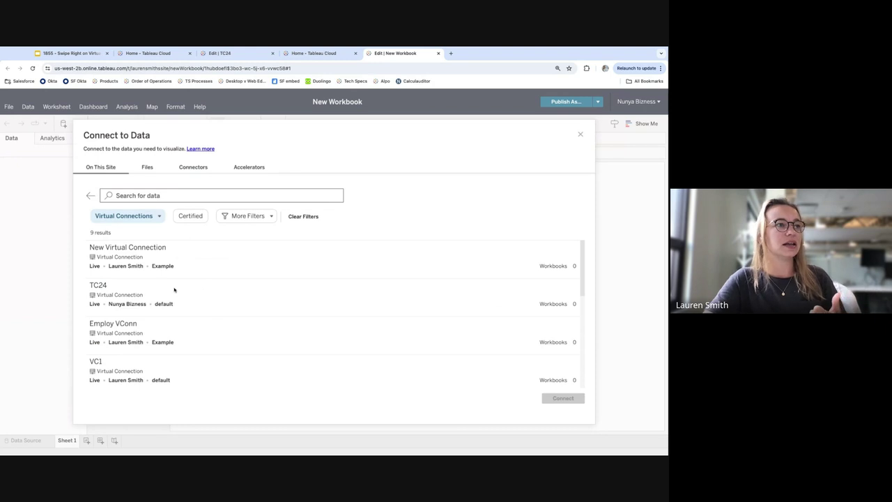
{"action": "left_click", "coordinate": [111, 288]}
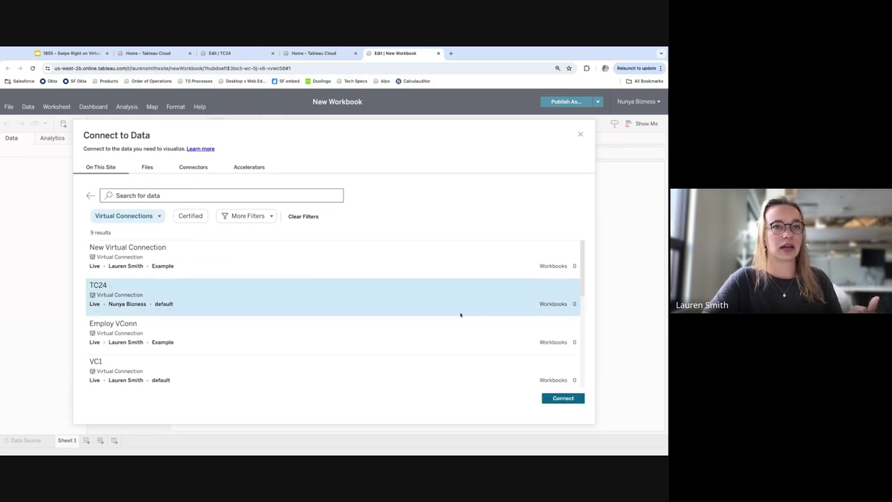
{"action": "left_click", "coordinate": [563, 399]}
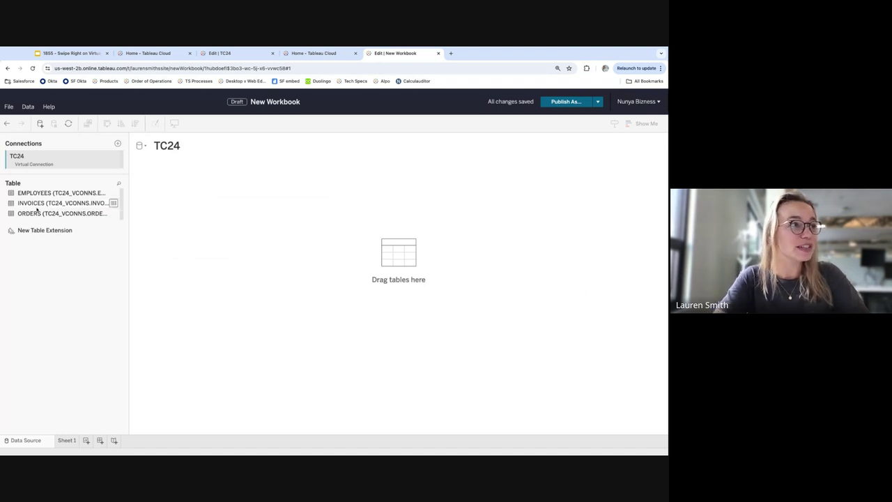
Use INVOICES as the data source, load its preview with Update Now, and go to Sheet 1
{"action": "left_click_drag", "start_coordinate": [28, 207], "coordinate": [230, 204]}
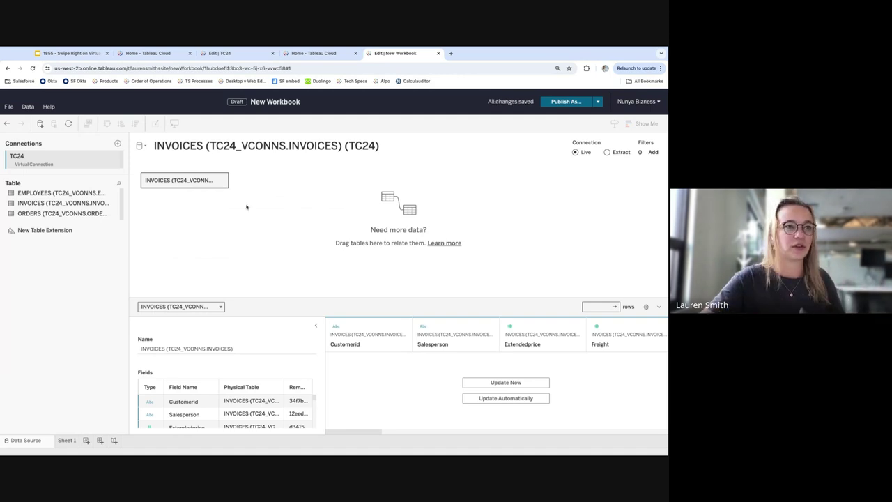
{"action": "left_click", "coordinate": [499, 385]}
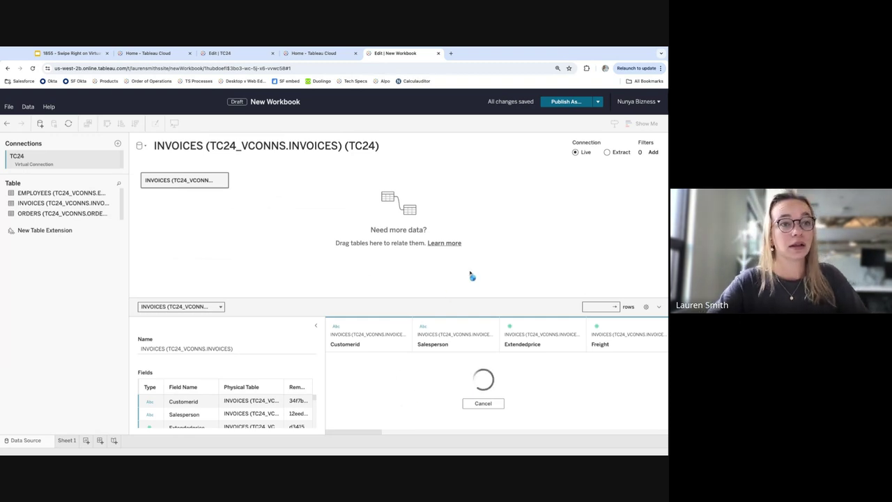
{"action": "scroll", "coordinate": [351, 432], "scroll_direction": "right", "scroll_amount": 10}
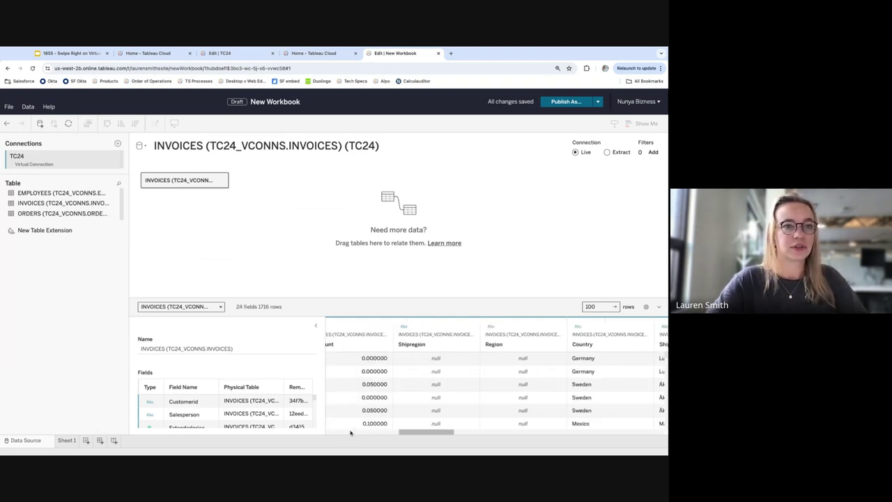
{"action": "scroll", "coordinate": [351, 432], "scroll_direction": "right", "scroll_amount": 2}
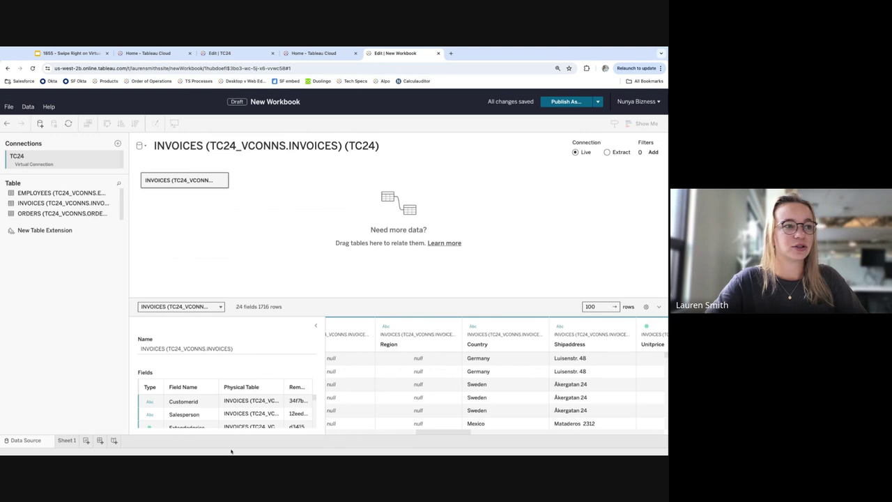
{"action": "left_click", "coordinate": [66, 441]}
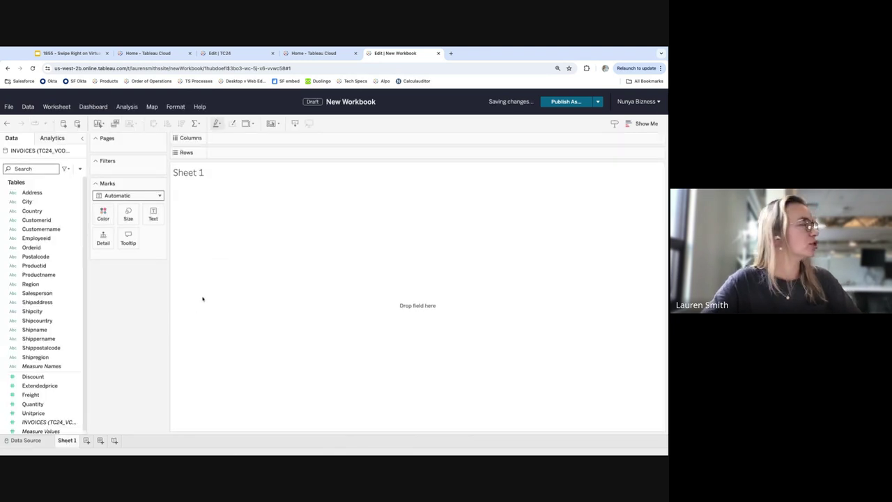
Chart SUM(Quantity) by City as descending horizontal bars, then go back to the Data Source page
{"action": "scroll", "coordinate": [48, 326], "scroll_direction": "down", "scroll_amount": 1}
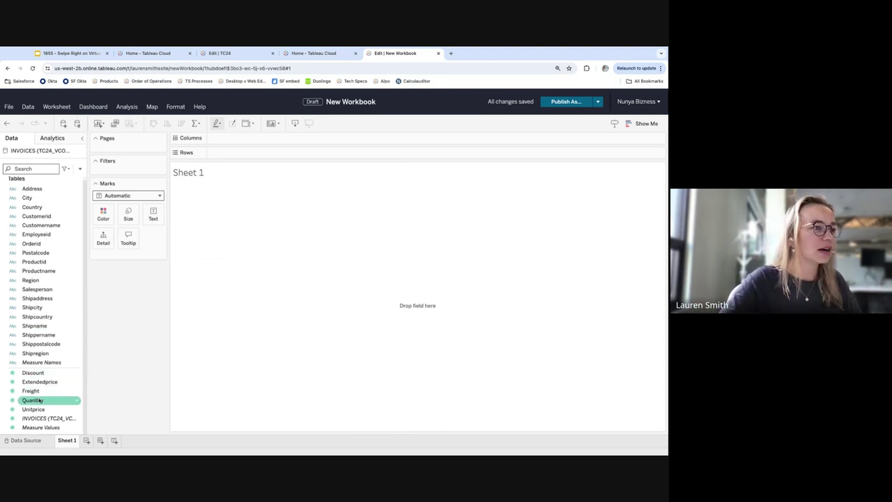
{"action": "left_click_drag", "start_coordinate": [41, 402], "coordinate": [108, 258]}
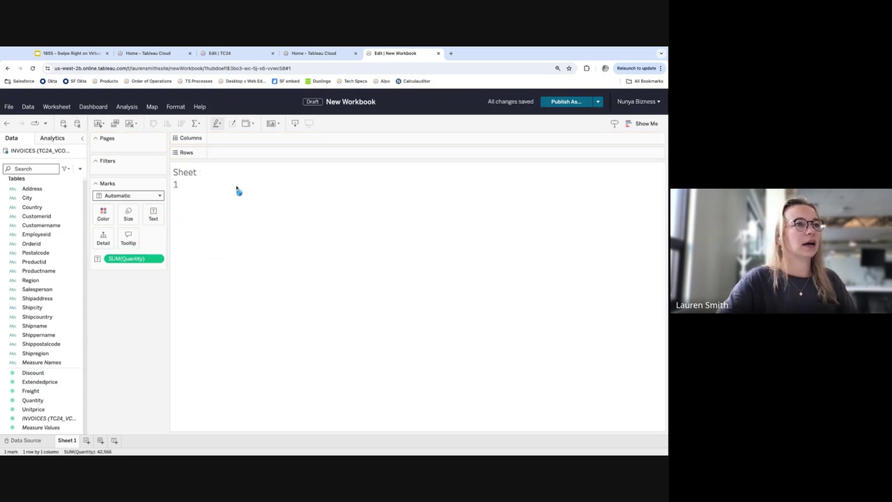
{"action": "left_click_drag", "start_coordinate": [129, 259], "coordinate": [230, 153]}
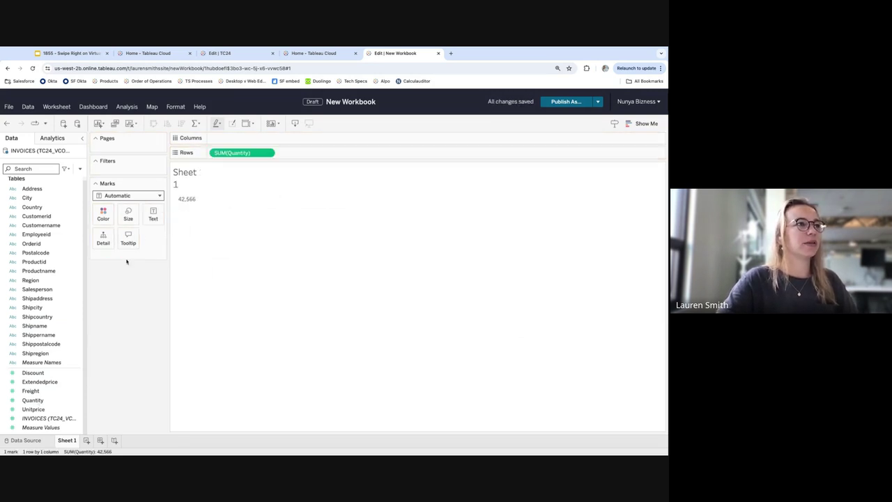
{"action": "left_click", "coordinate": [31, 209]}
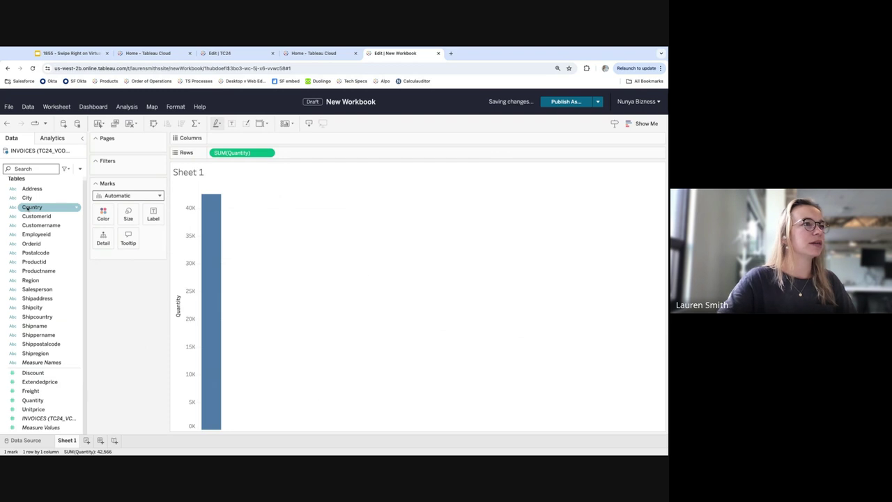
{"action": "double_click", "coordinate": [26, 198]}
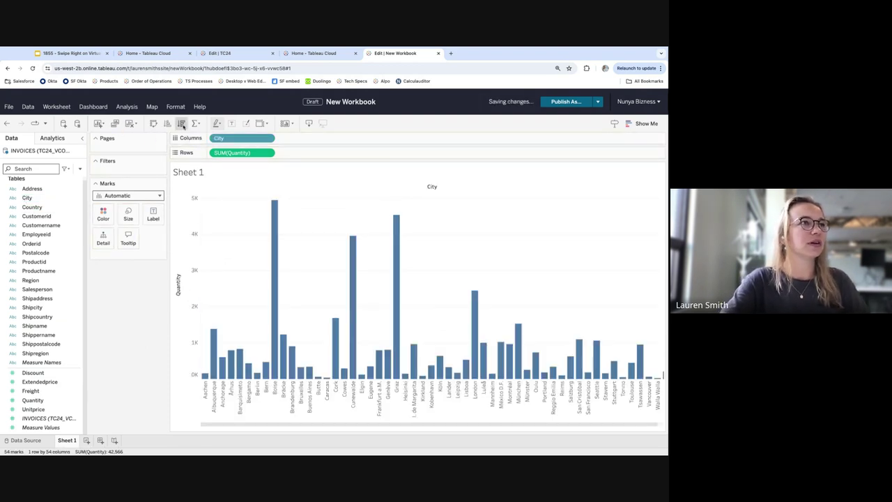
{"action": "left_click", "coordinate": [181, 123]}
{"action": "left_click", "coordinate": [153, 124]}
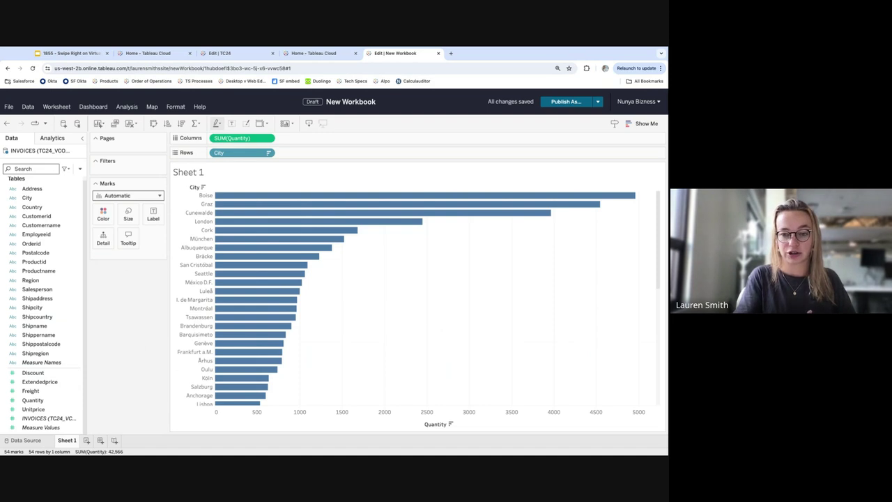
{"action": "left_click", "coordinate": [26, 440]}
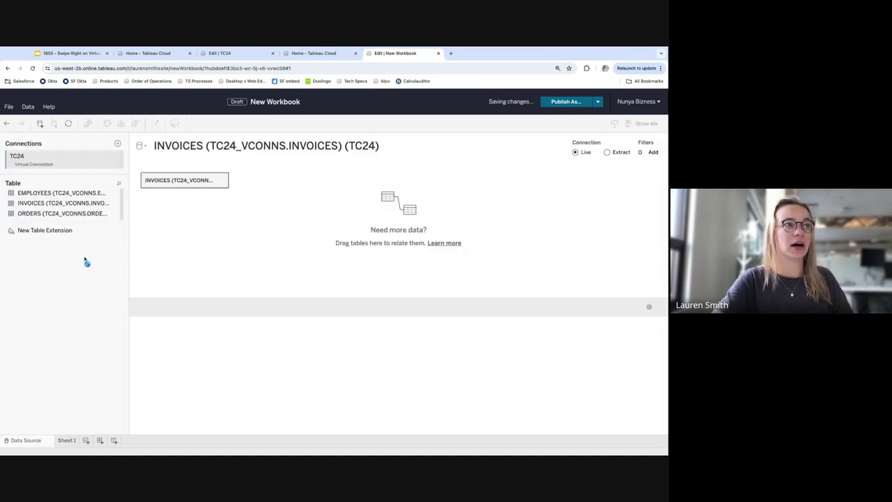
Relate ORDERS to INVOICES, remove it again, and return to the TC24 connection editor
{"action": "double_click", "coordinate": [48, 215]}
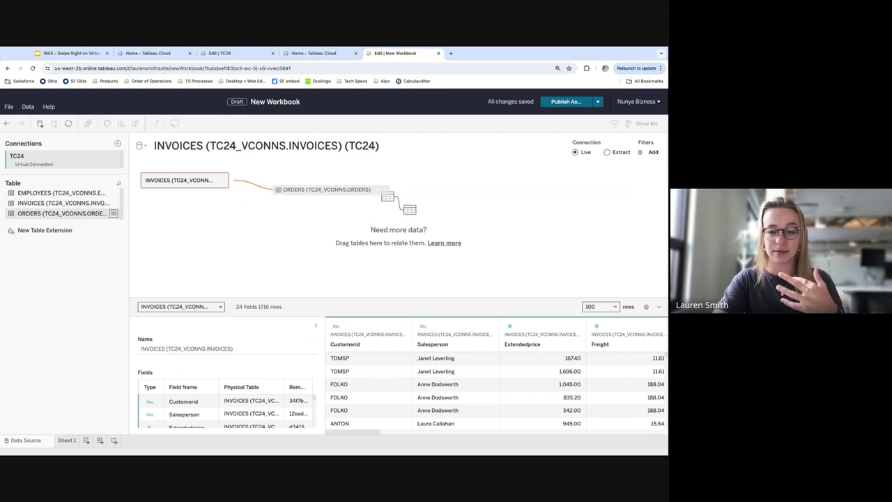
{"action": "left_click_drag", "start_coordinate": [314, 190], "coordinate": [66, 203]}
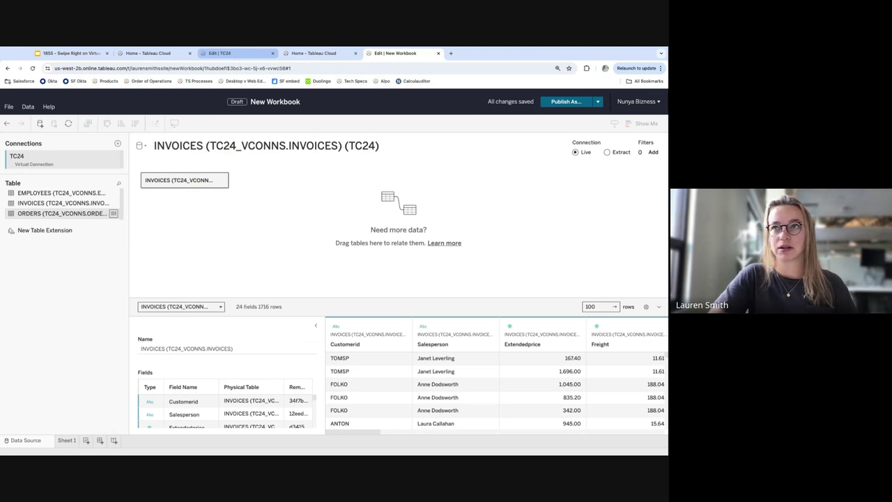
{"action": "left_click", "coordinate": [239, 55]}
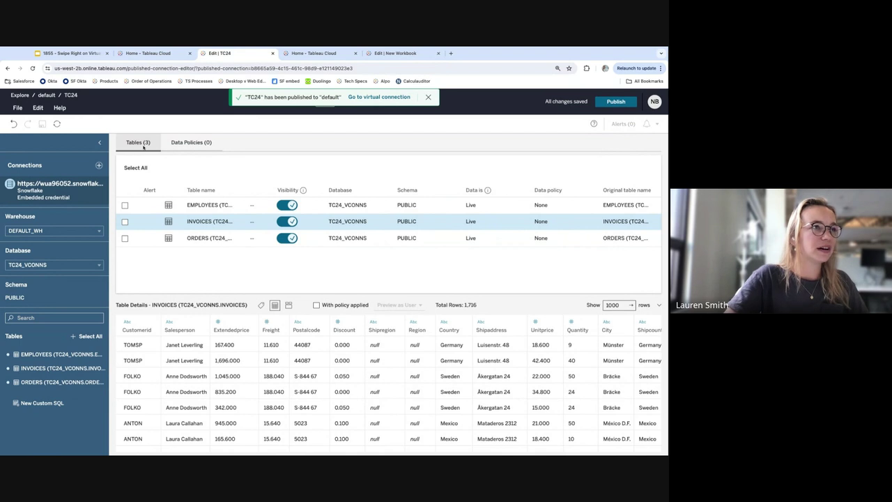
Show the TC24 virtual connection's Data Policies tab, which lists zero policies
{"action": "left_click", "coordinate": [200, 144]}
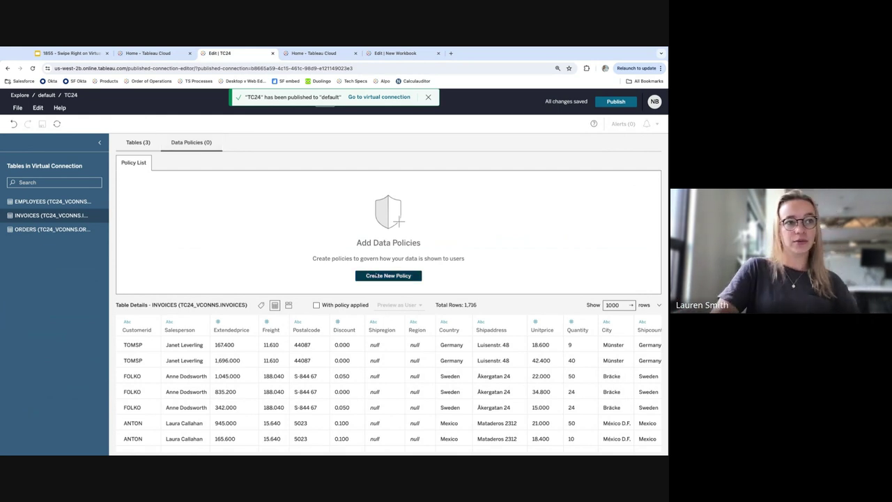
Create a new Policy 1 and add INVOICES as its policy table
{"action": "left_click", "coordinate": [379, 276]}
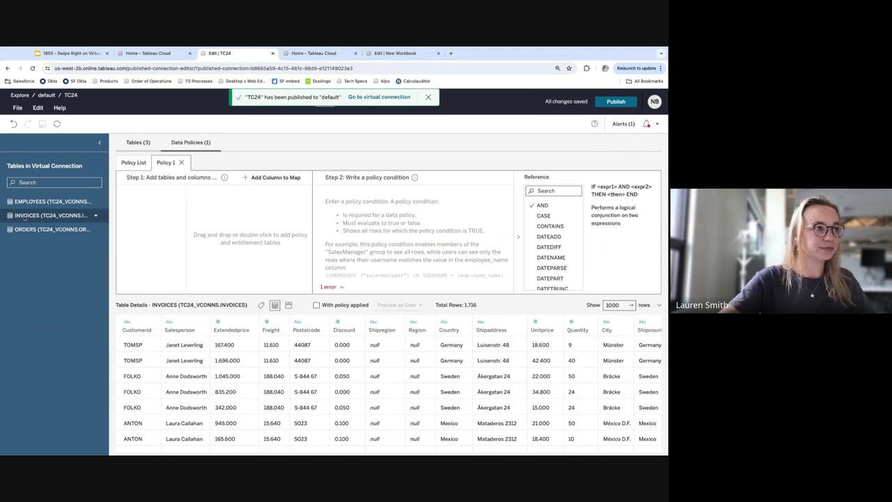
{"action": "left_click_drag", "start_coordinate": [25, 218], "coordinate": [271, 288]}
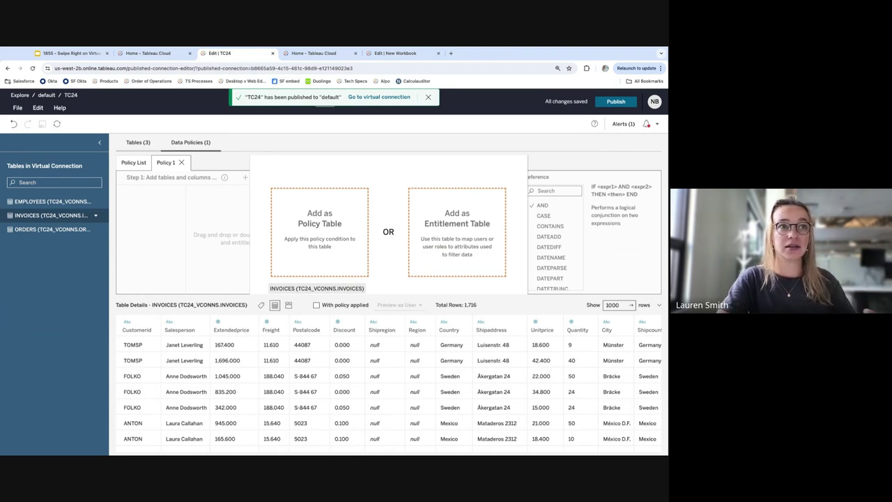
{"action": "left_click_drag", "start_coordinate": [271, 289], "coordinate": [315, 244]}
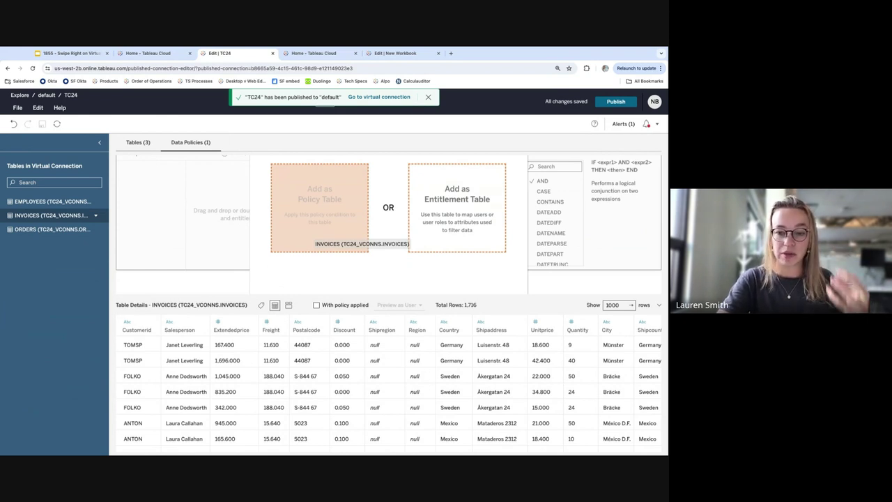
{"action": "left_click_drag", "start_coordinate": [315, 244], "coordinate": [311, 237]}
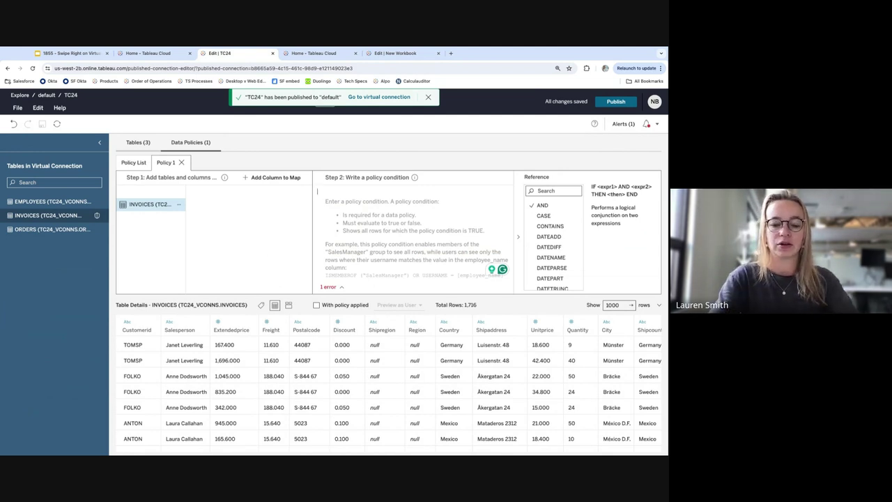
Map the Salesperson column and begin the condition as "[Salesperson] = full"
{"action": "type", "text": "[sal"}
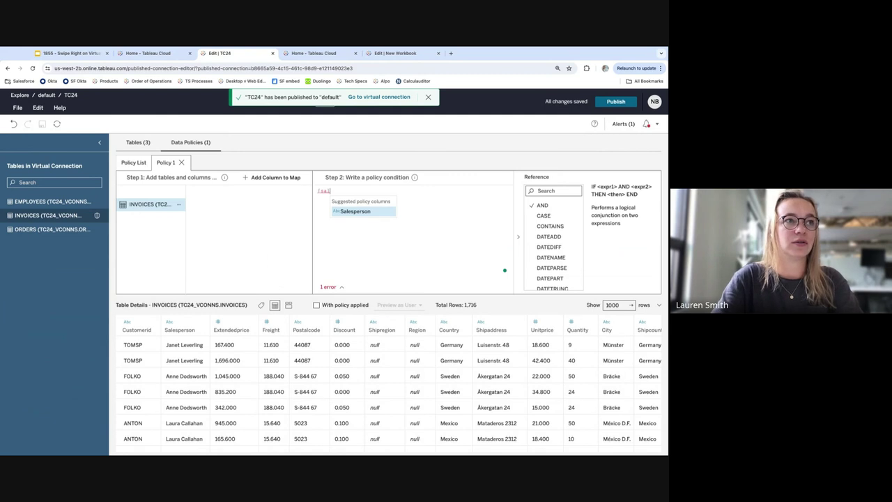
{"action": "key", "text": "Return"}
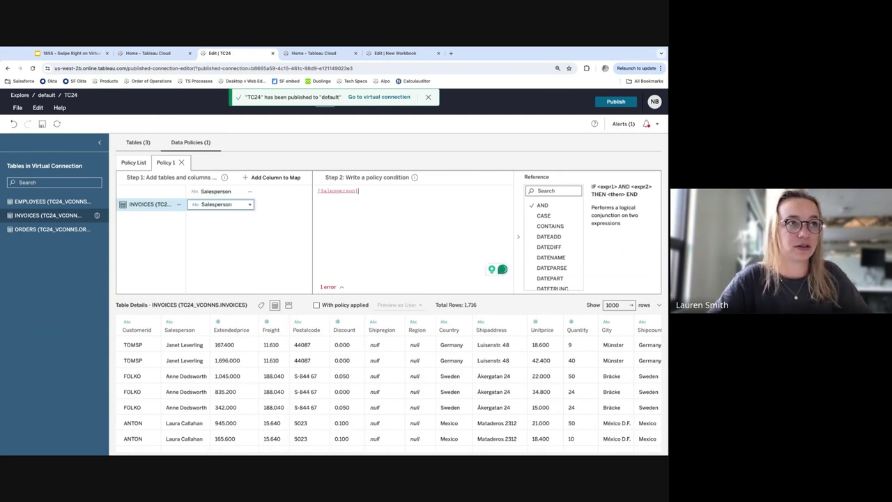
{"action": "type", "text": "="}
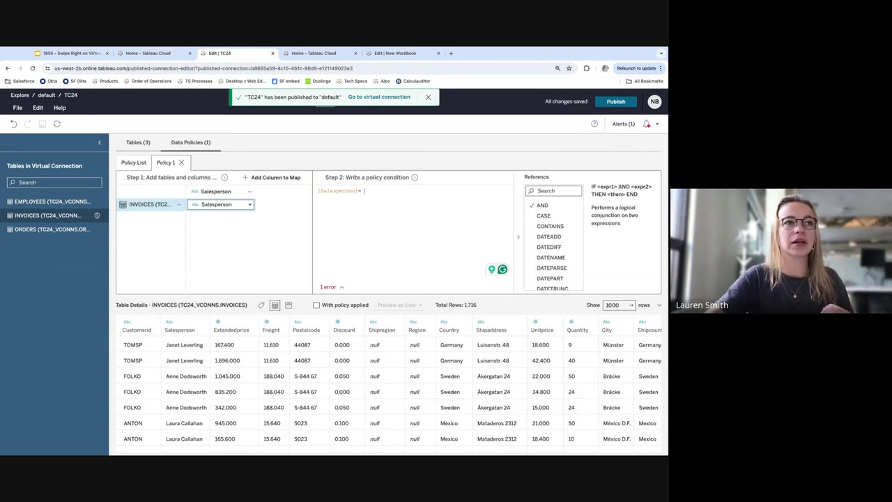
{"action": "type", "text": "= "}
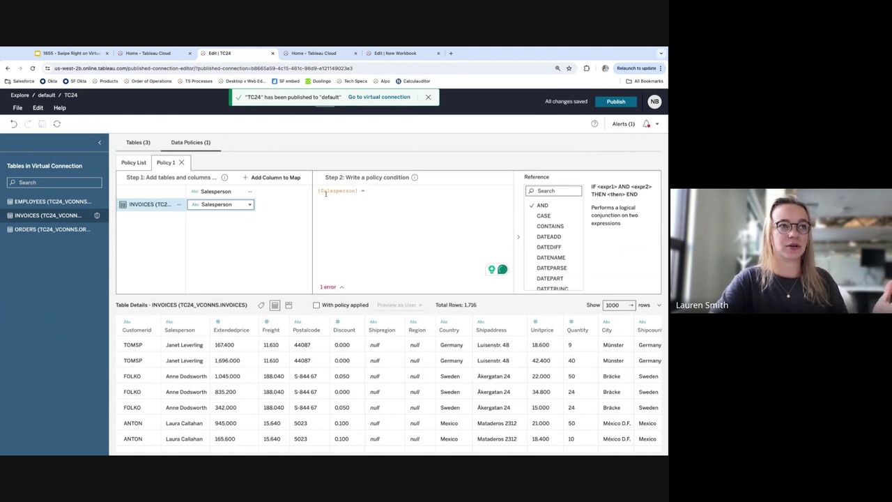
{"action": "type", "text": "full"}
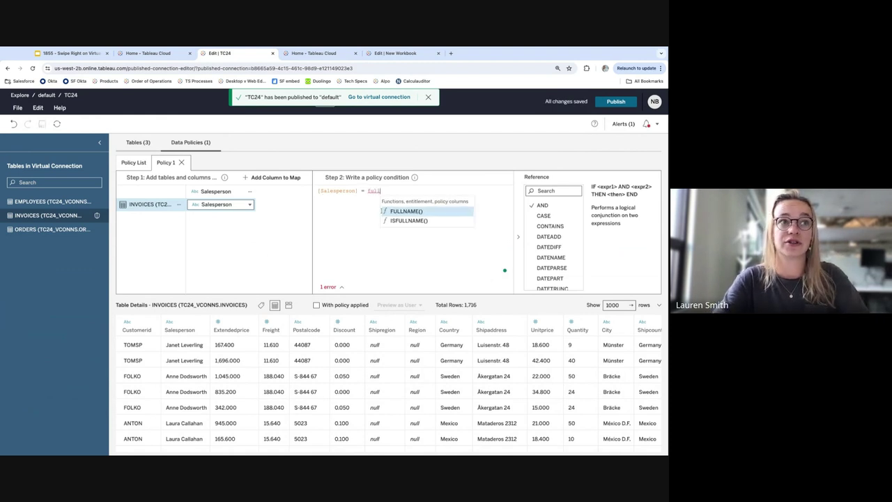
Accept FULLNAME() so the condition reads "[Salesperson] = FULLNAME()" and validates
{"action": "key", "text": "Return"}
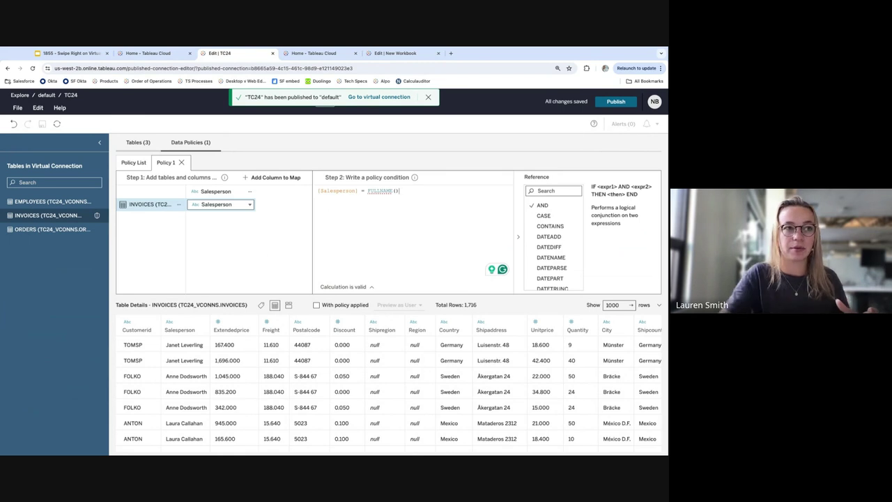
Preview INVOICES with Policy 1 applied as a chosen user, refresh, then go to the Home tab
{"action": "left_click", "coordinate": [316, 305]}
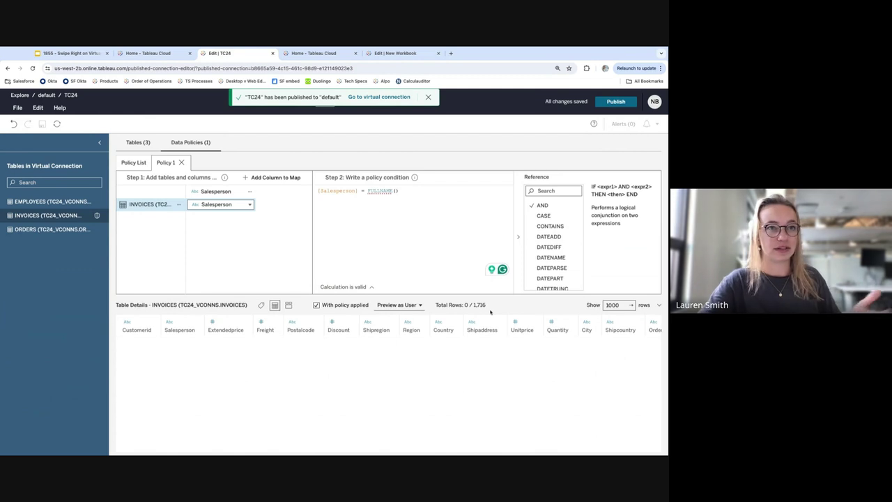
{"action": "left_click", "coordinate": [417, 307]}
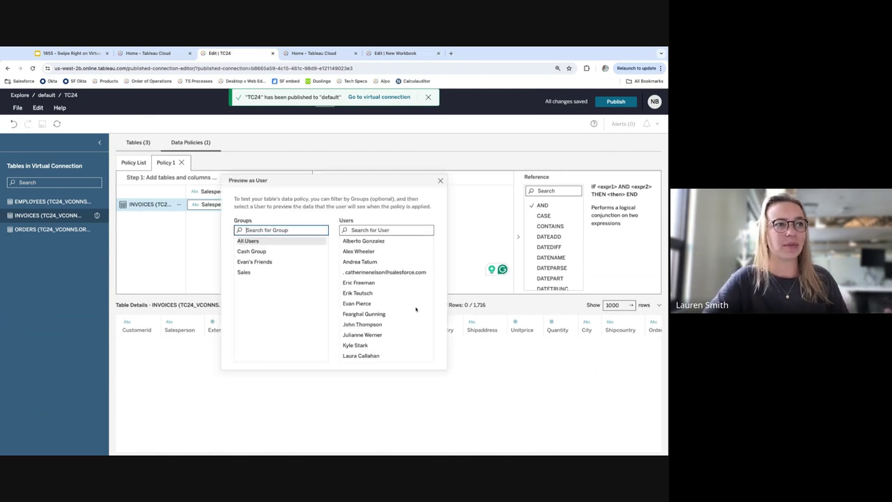
{"action": "scroll", "coordinate": [416, 308], "scroll_direction": "down", "scroll_amount": 2}
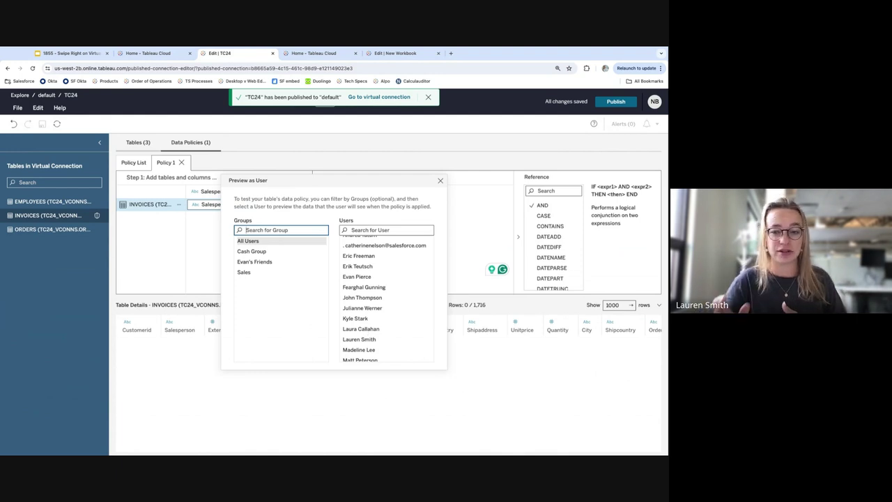
{"action": "left_click", "coordinate": [361, 328]}
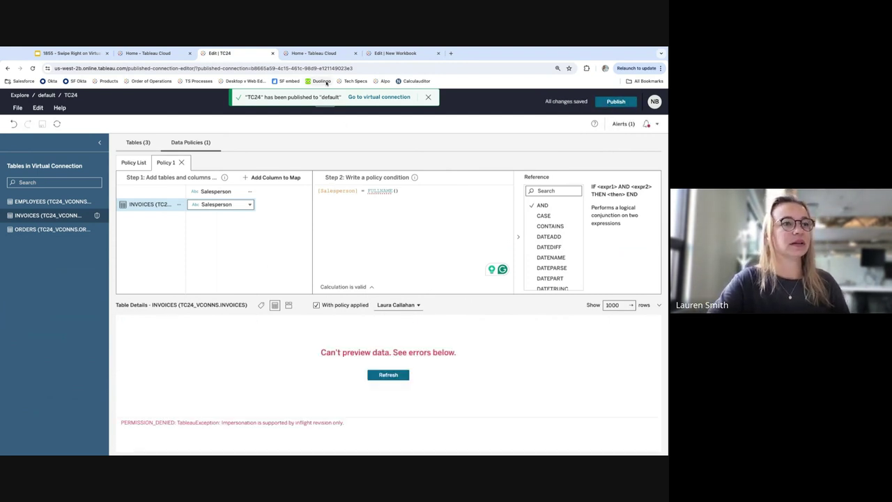
{"action": "left_click", "coordinate": [398, 375]}
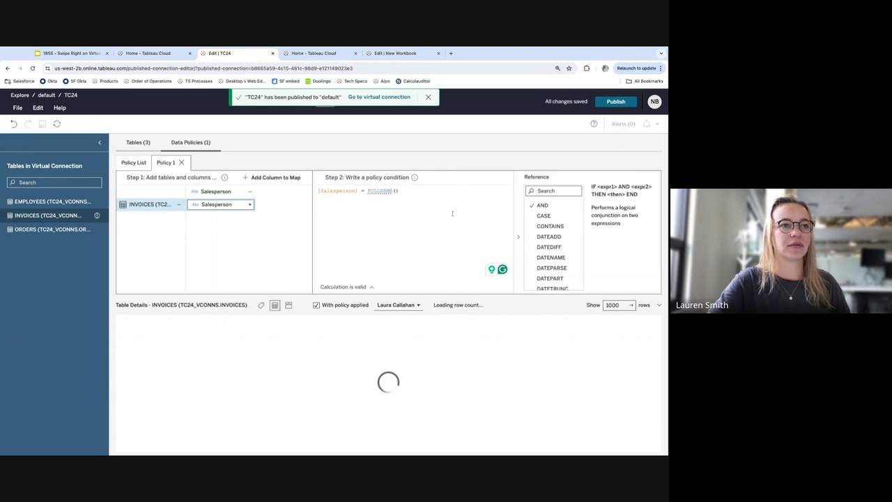
{"action": "left_click", "coordinate": [325, 54]}
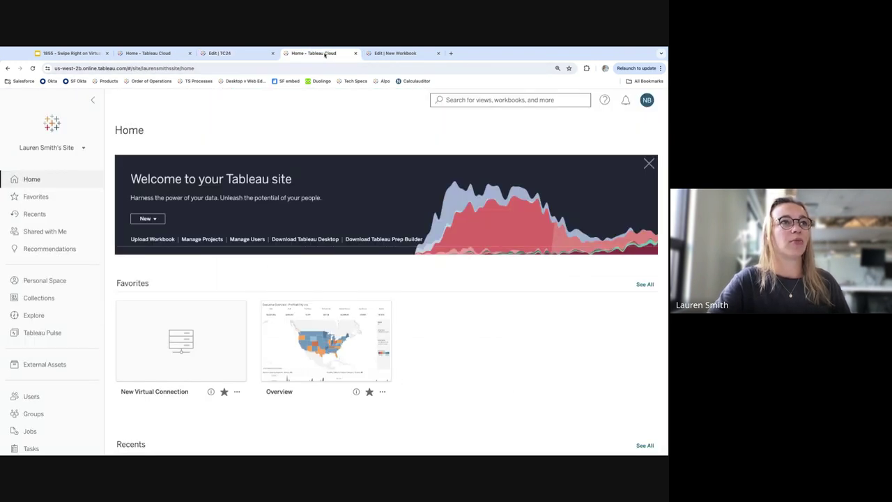
On Sheet 1 of the new workbook, remove City from Rows and add it back
{"action": "left_click", "coordinate": [396, 53]}
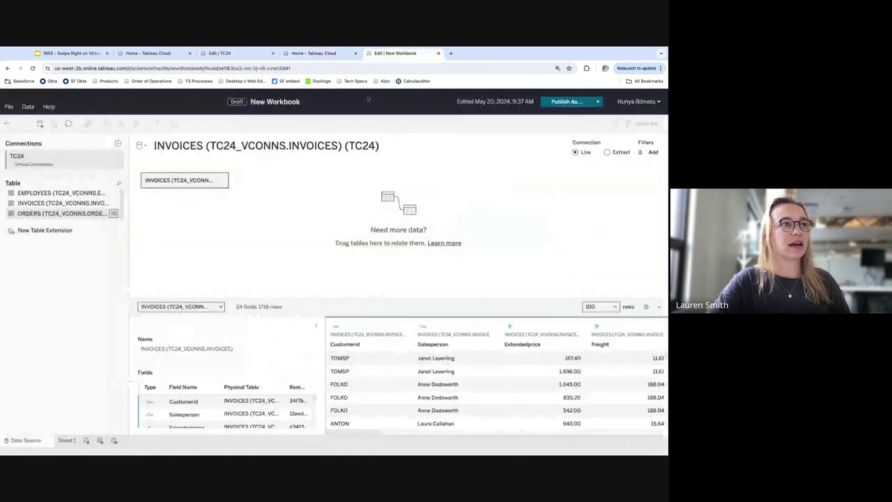
{"action": "left_click", "coordinate": [66, 440]}
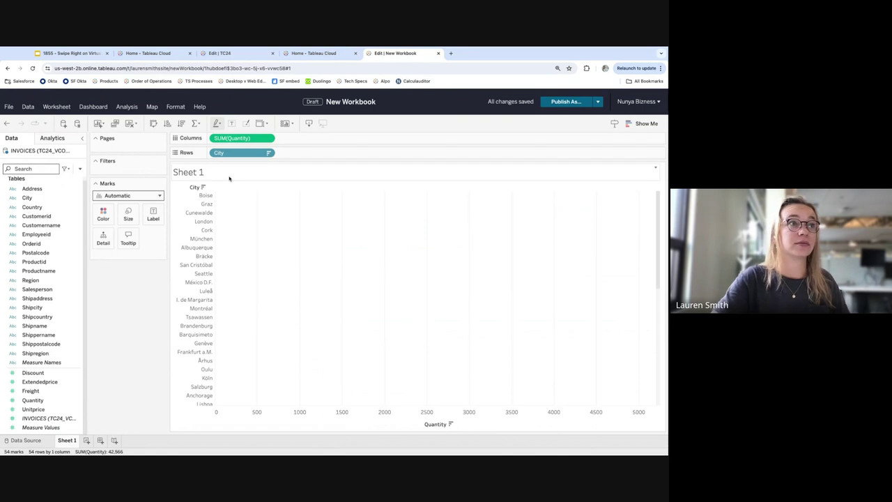
{"action": "left_click_drag", "start_coordinate": [240, 153], "coordinate": [235, 182]}
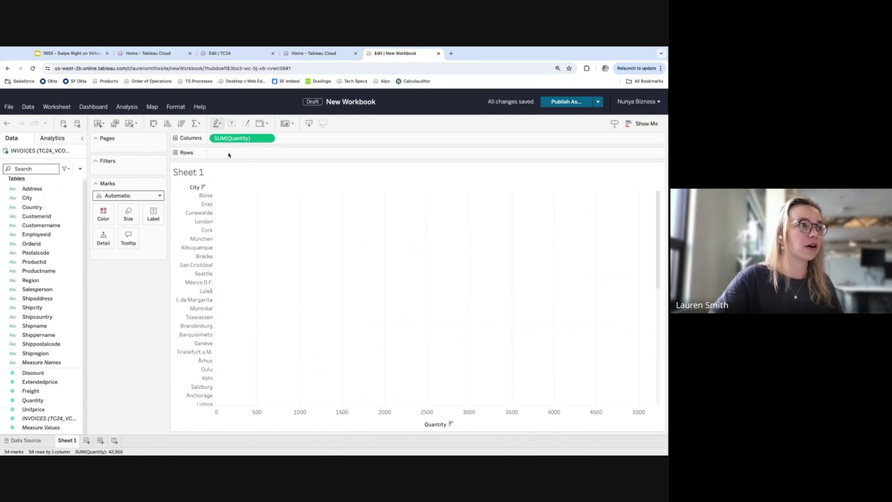
{"action": "double_click", "coordinate": [29, 198]}
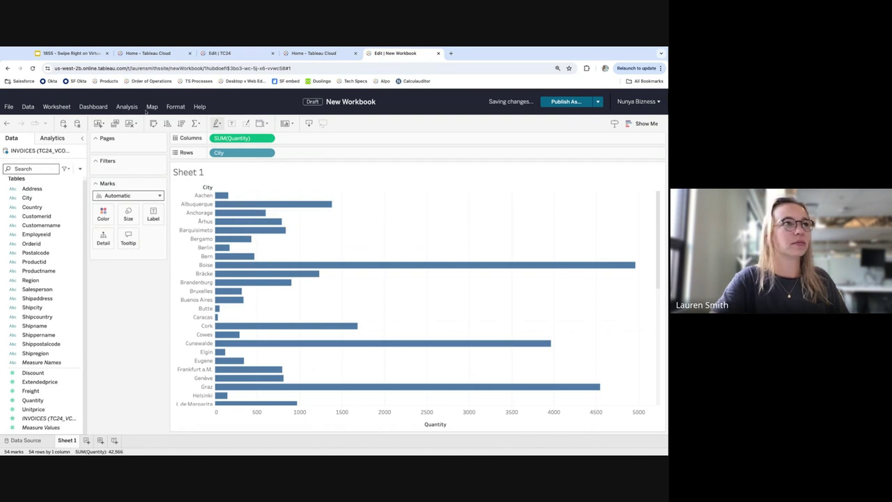
Reload the page, refresh the INVOICES data source, put City back on Rows, and return to TC24
{"action": "left_click", "coordinate": [32, 67]}
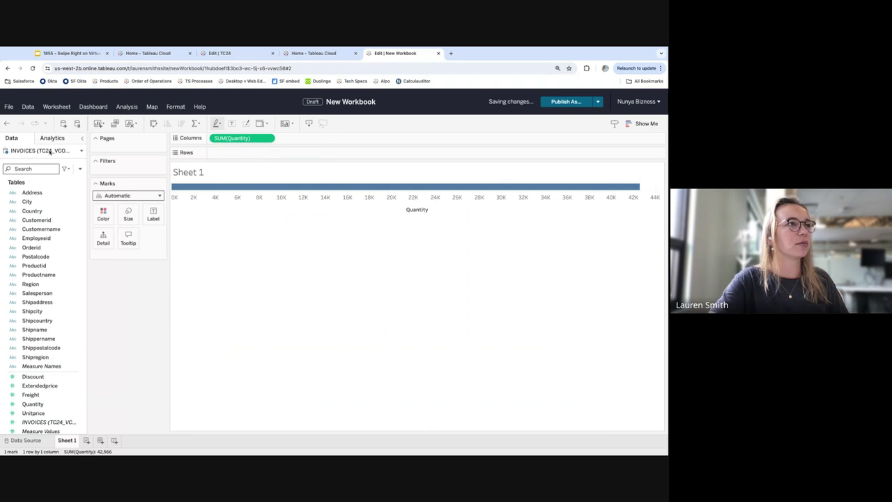
{"action": "left_click", "coordinate": [81, 151]}
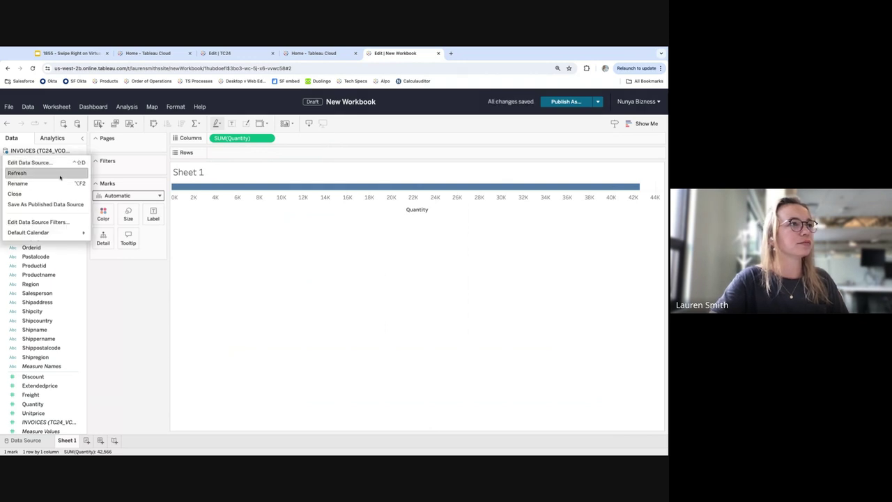
{"action": "left_click", "coordinate": [59, 178]}
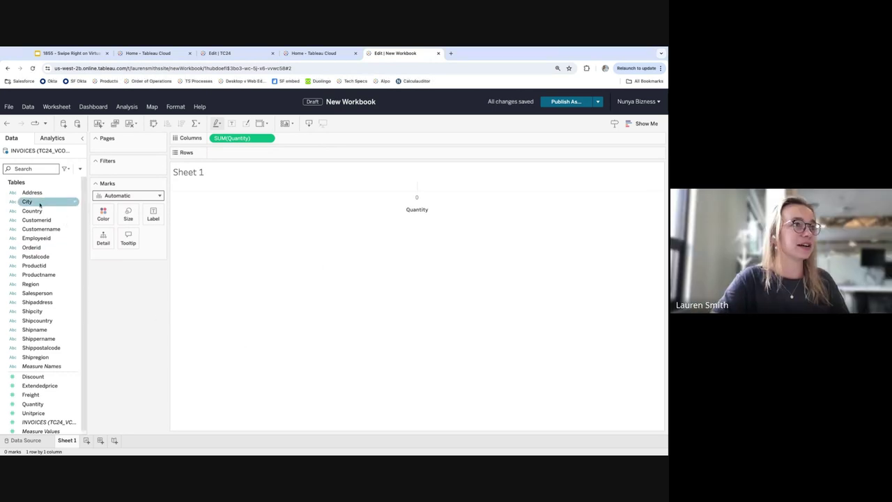
{"action": "left_click_drag", "start_coordinate": [28, 201], "coordinate": [234, 153]}
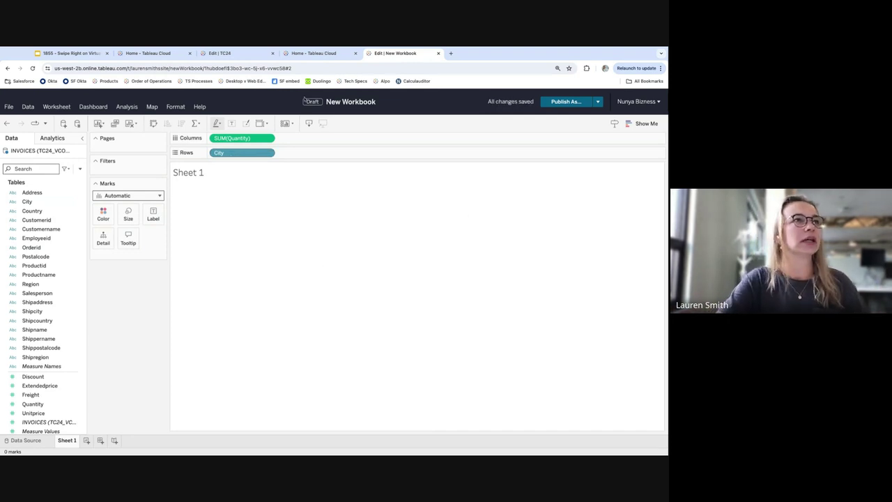
{"action": "left_click", "coordinate": [230, 52]}
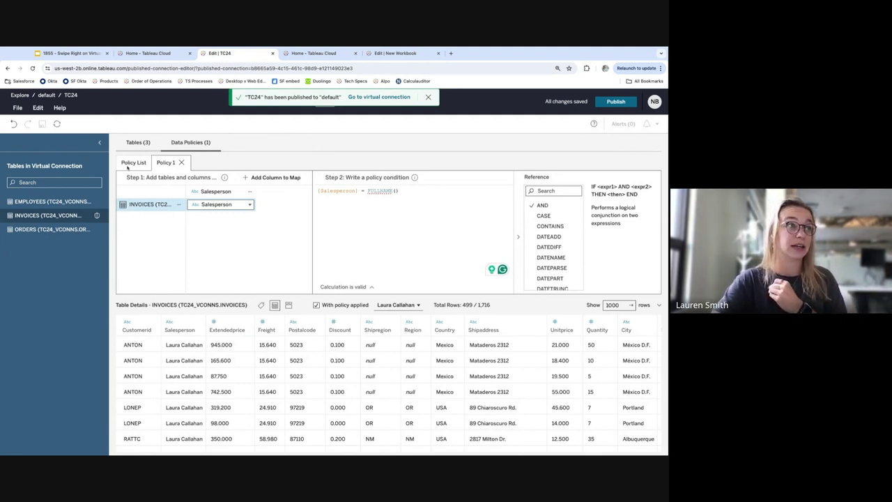
From the Policy List, add a new Policy 2 to TC24
{"action": "left_click", "coordinate": [131, 164]}
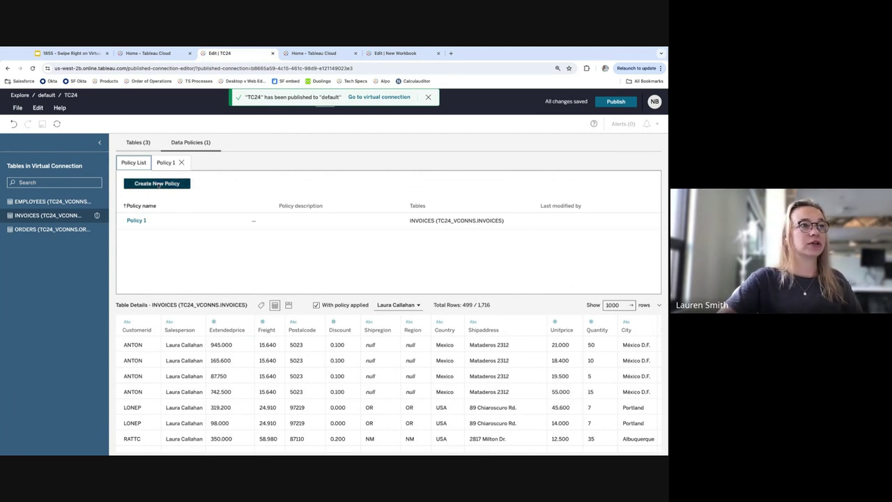
{"action": "left_click", "coordinate": [158, 184]}
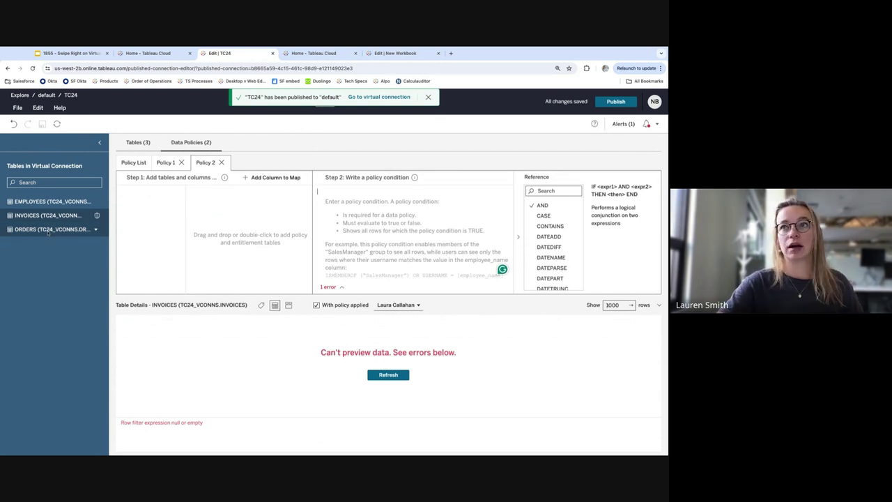
Add ORDERS to Policy 2, turn off the policy preview, and drop EMPLOYEES as the entitlement table
{"action": "left_click_drag", "start_coordinate": [48, 230], "coordinate": [341, 255]}
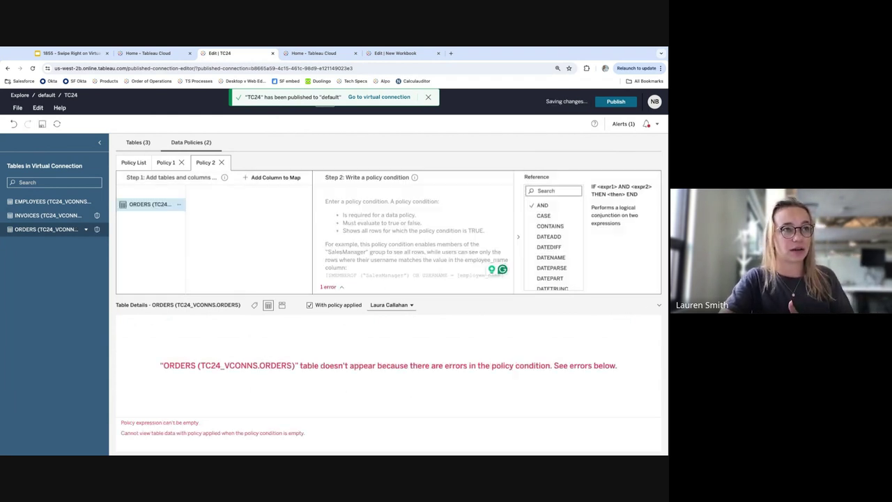
{"action": "left_click", "coordinate": [310, 305]}
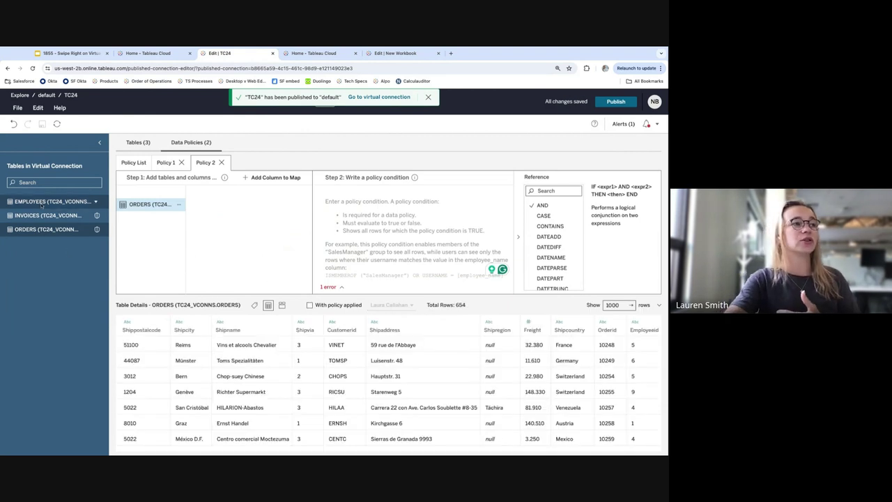
{"action": "left_click_drag", "start_coordinate": [41, 203], "coordinate": [428, 201]}
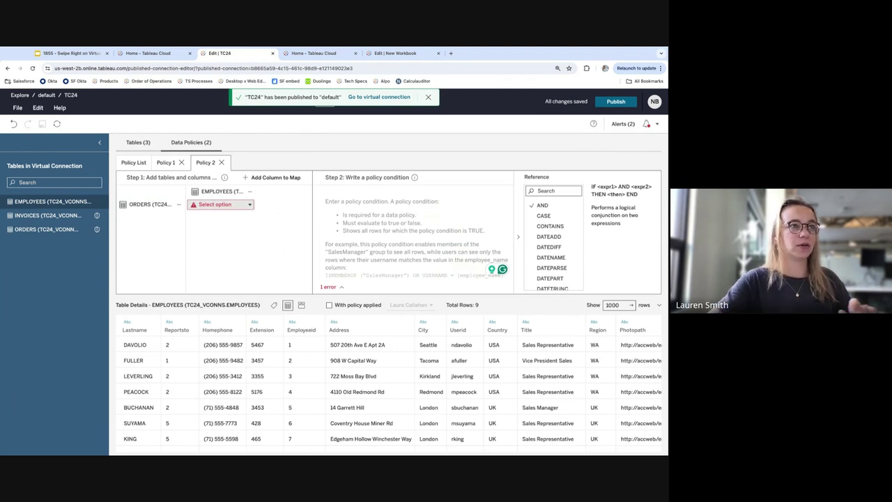
Map ORDERS Employeeid to EMPLOYEES Employeeid for the entitlement relationship
{"action": "left_click", "coordinate": [220, 204]}
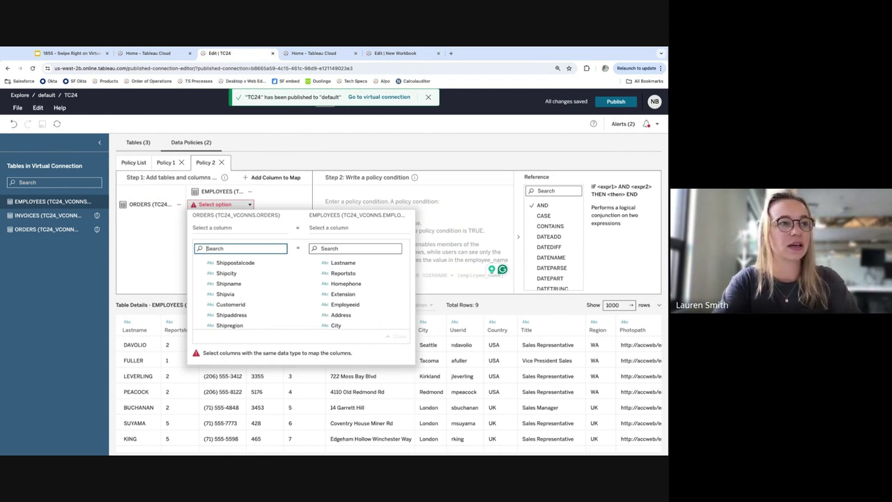
{"action": "type", "text": "emp"}
{"action": "left_click", "coordinate": [230, 263]}
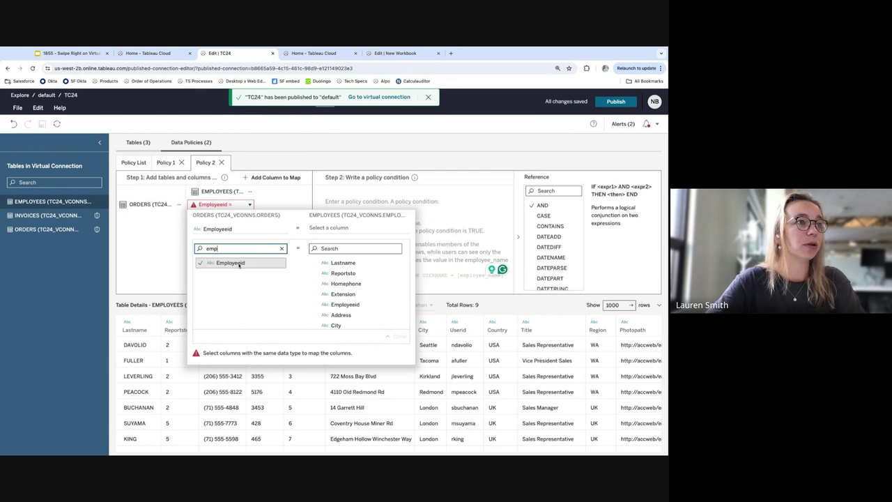
{"action": "left_click", "coordinate": [340, 249]}
{"action": "type", "text": "emp"}
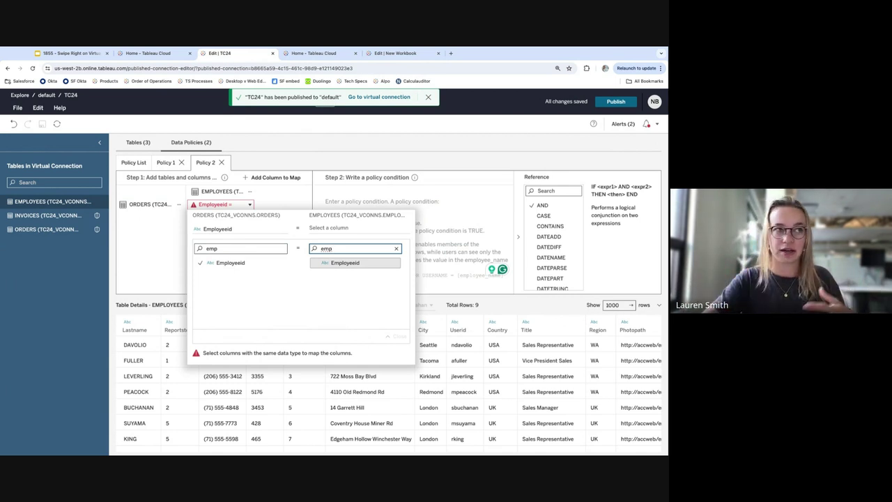
{"action": "left_click", "coordinate": [357, 264]}
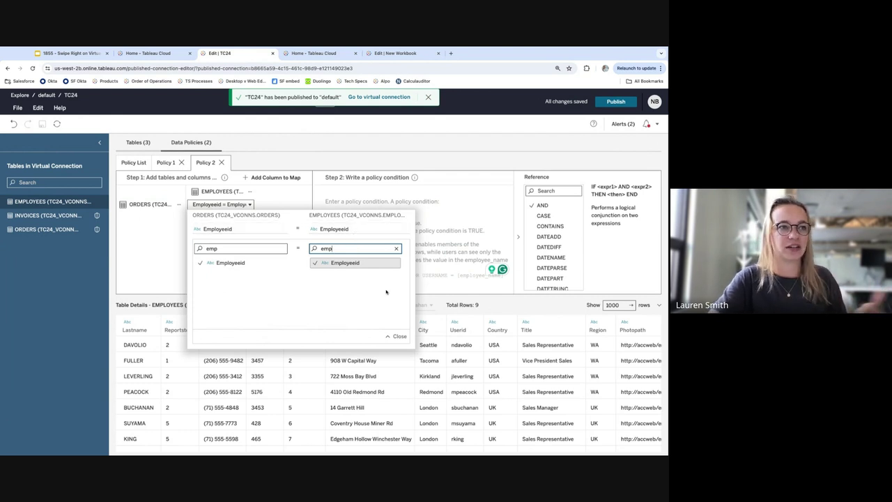
Close the Employeeid mapping details and preview the ORDERS table rows
{"action": "left_click", "coordinate": [396, 337]}
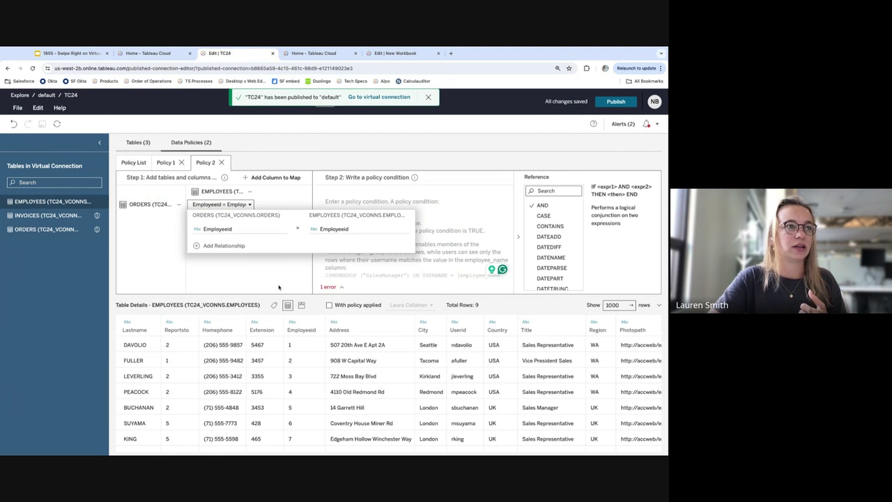
{"action": "left_click", "coordinate": [279, 285]}
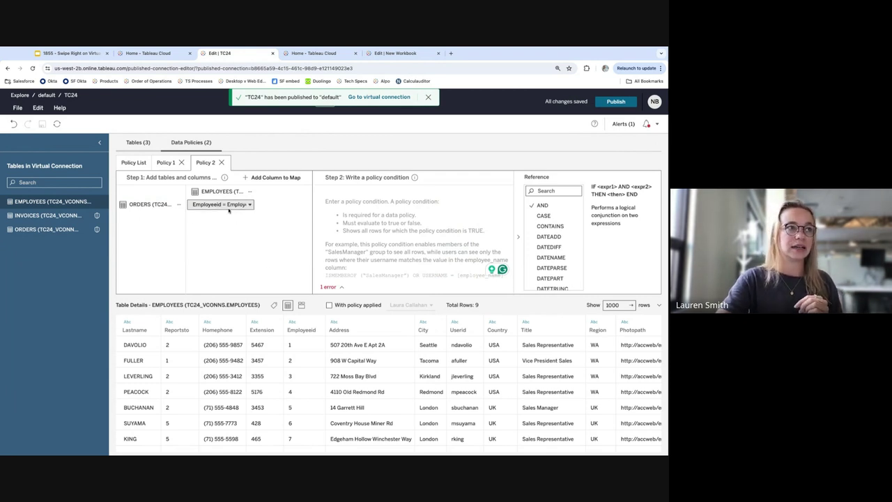
{"action": "left_click", "coordinate": [81, 230]}
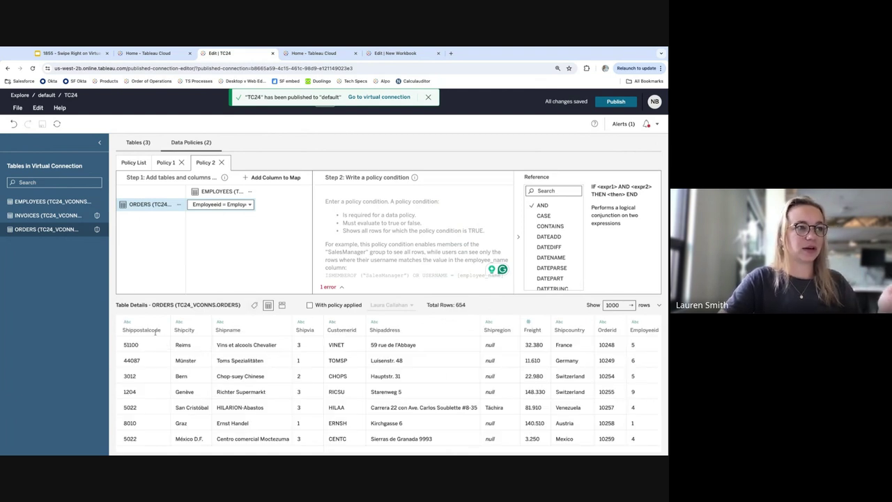
{"action": "scroll", "coordinate": [297, 344], "scroll_direction": "right", "scroll_amount": 1}
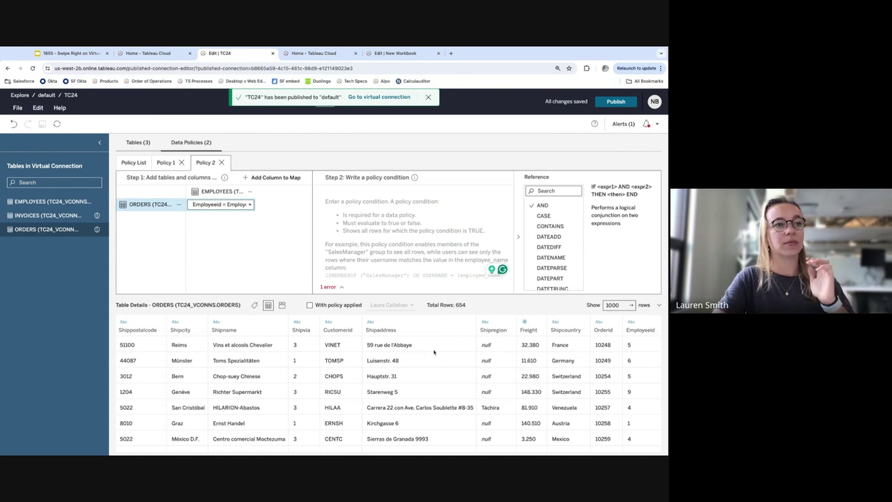
{"action": "scroll", "coordinate": [436, 352], "scroll_direction": "left", "scroll_amount": 1}
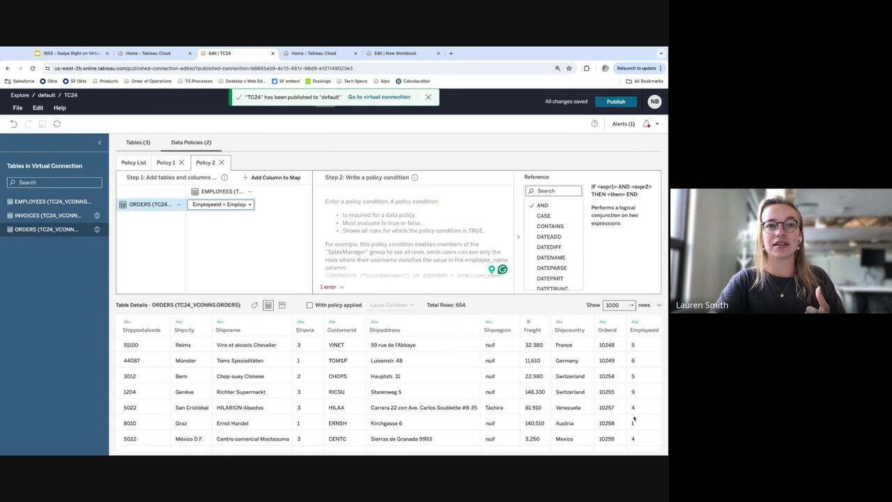
Preview the 9 EMPLOYEES rows, scrolling across to the Fullname column and back
{"action": "left_click", "coordinate": [51, 202]}
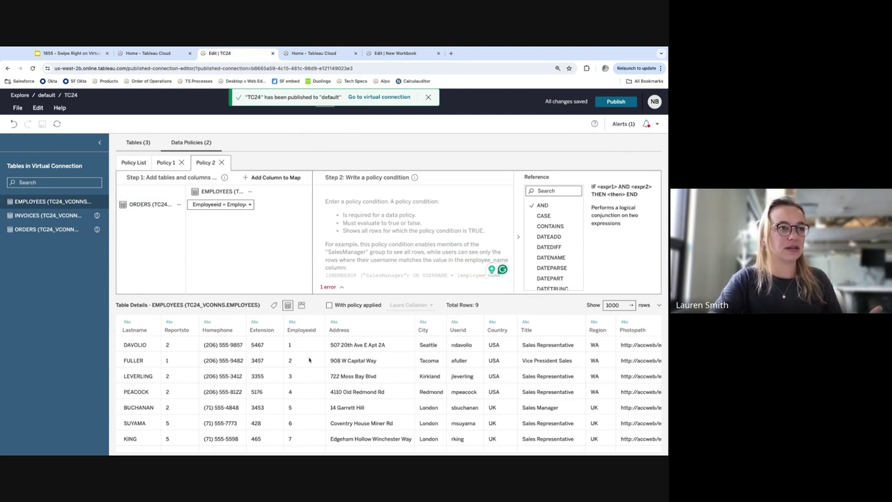
{"action": "scroll", "coordinate": [309, 360], "scroll_direction": "right", "scroll_amount": 3}
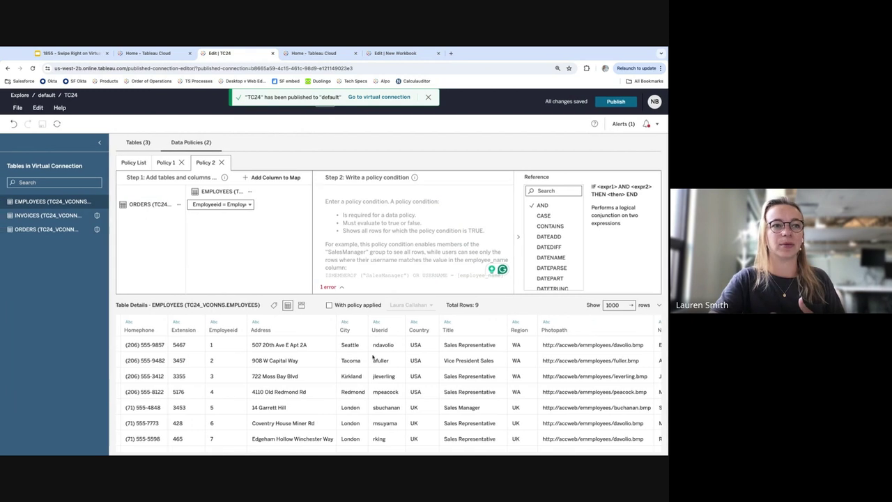
{"action": "scroll", "coordinate": [373, 358], "scroll_direction": "right", "scroll_amount": 10}
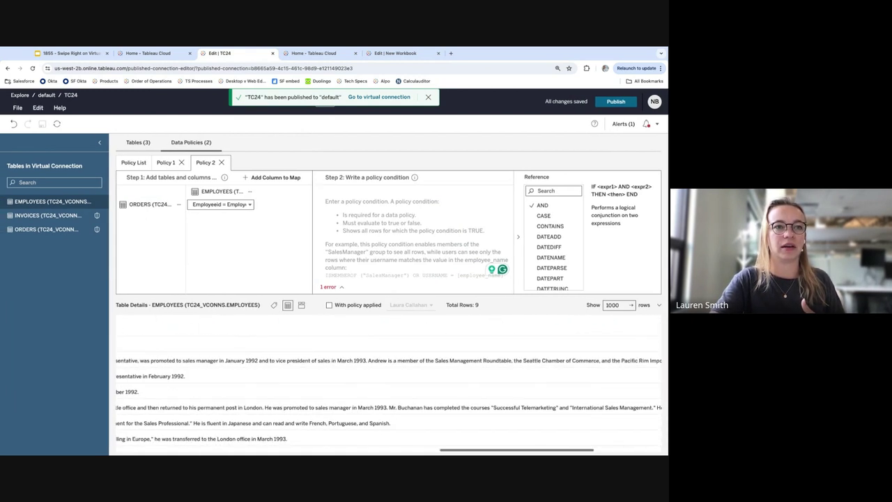
{"action": "scroll", "coordinate": [567, 355], "scroll_direction": "right", "scroll_amount": 3}
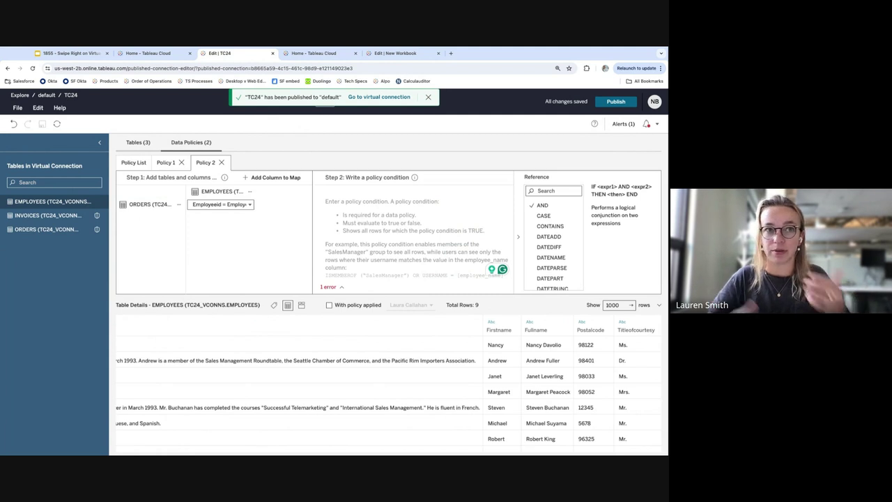
{"action": "scroll", "coordinate": [389, 393], "scroll_direction": "down", "scroll_amount": 1}
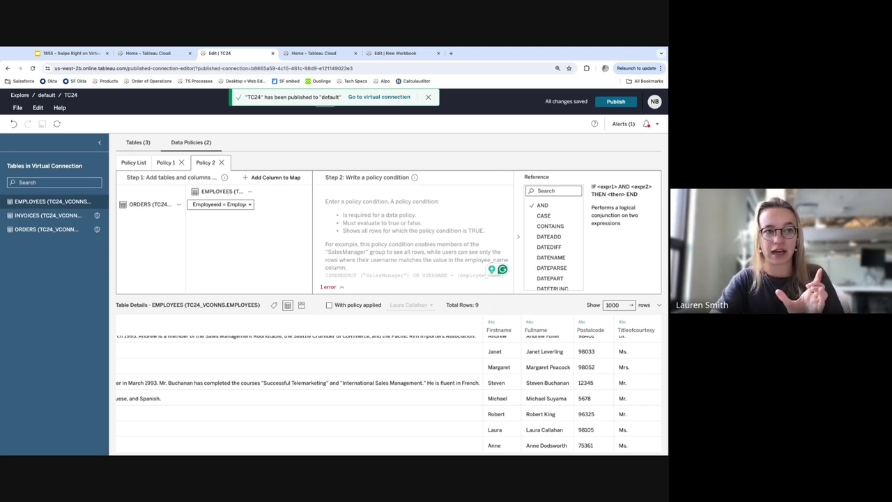
{"action": "scroll", "coordinate": [232, 416], "scroll_direction": "left", "scroll_amount": 15}
{"action": "scroll", "coordinate": [232, 416], "scroll_direction": "left", "scroll_amount": 3}
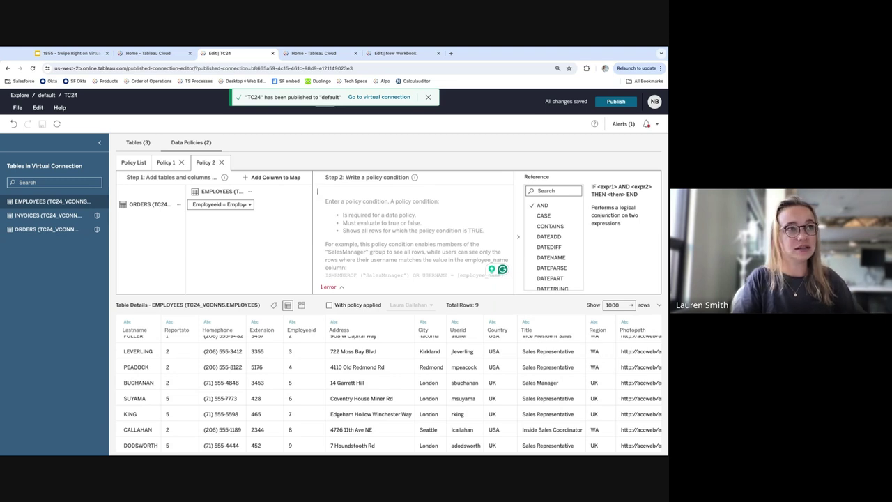
Build Policy 2's condition [Fullname]=FULLNAME() from the autocomplete suggestions until it validates
{"action": "type", "text": "[full"}
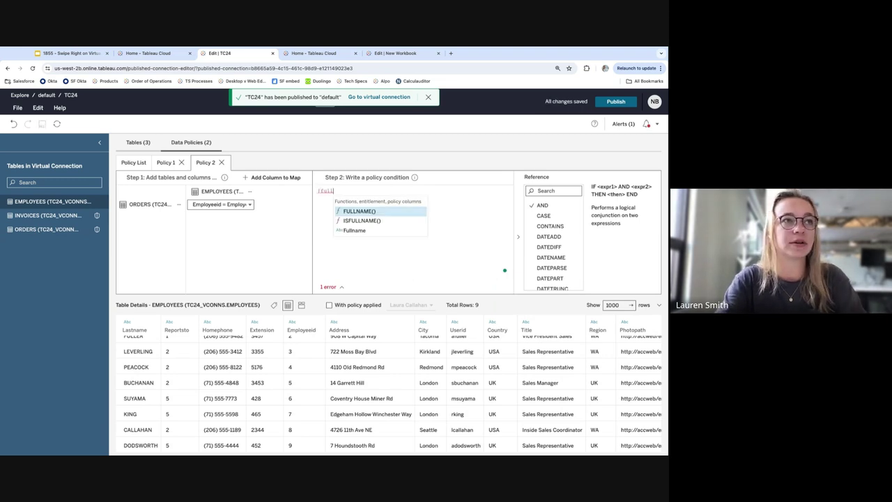
{"action": "left_click", "coordinate": [355, 231]}
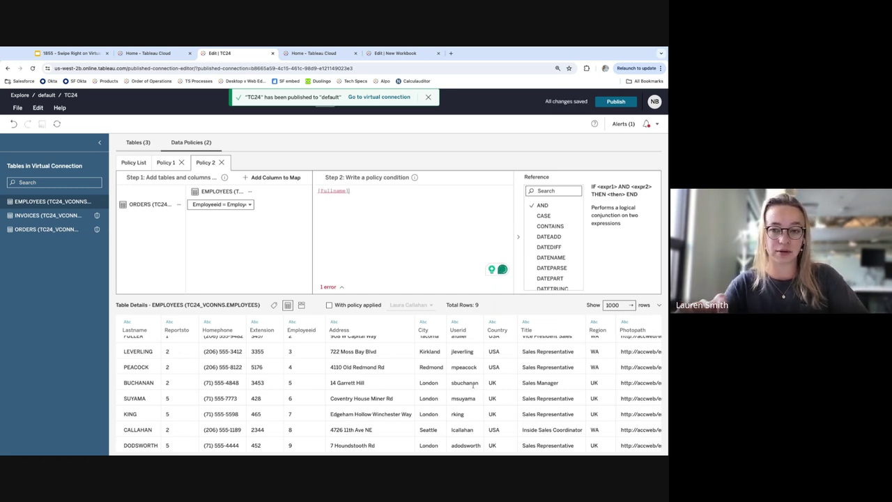
{"action": "type", "text": "="}
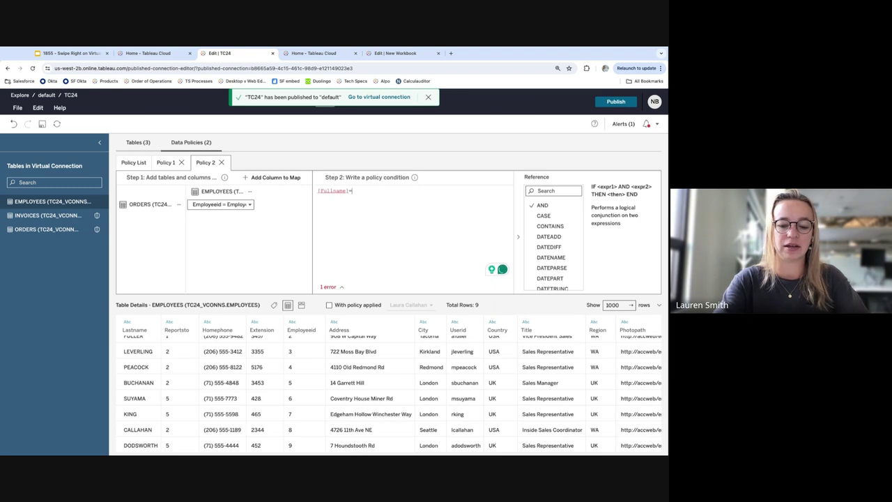
{"action": "type", "text": "ful"}
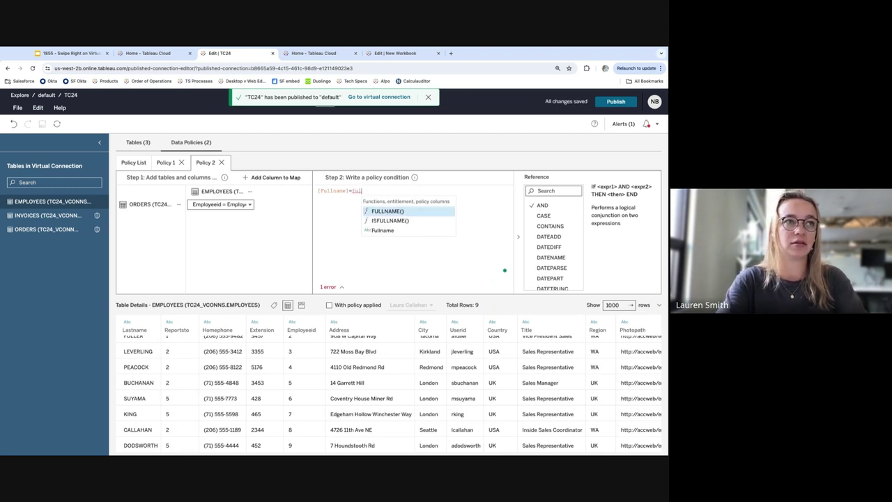
{"action": "left_click", "coordinate": [402, 212]}
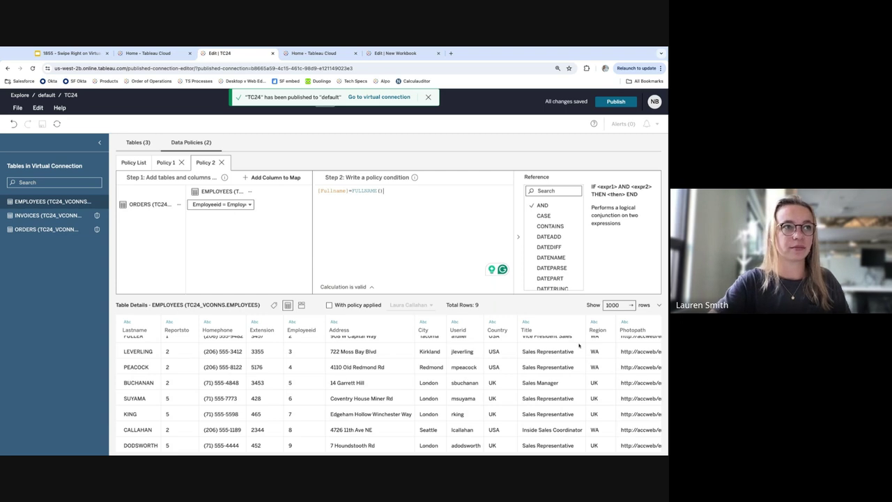
{"action": "left_click", "coordinate": [333, 191]}
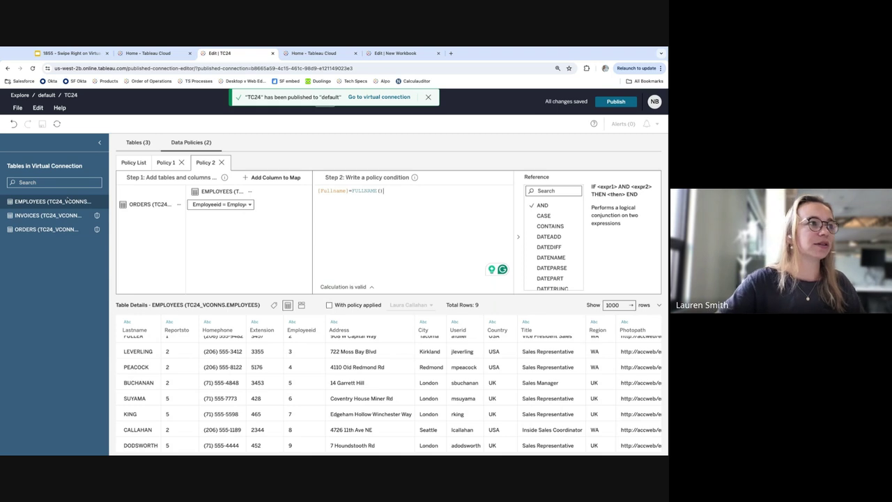
Preview ORDERS with the policy applied, leaving 87 of 654 rows, all Employeeid 8
{"action": "left_click", "coordinate": [37, 230]}
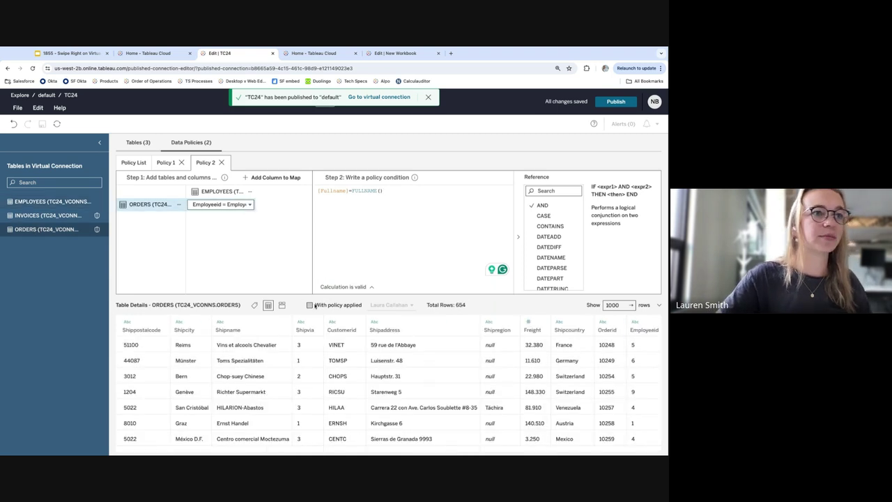
{"action": "left_click", "coordinate": [310, 305]}
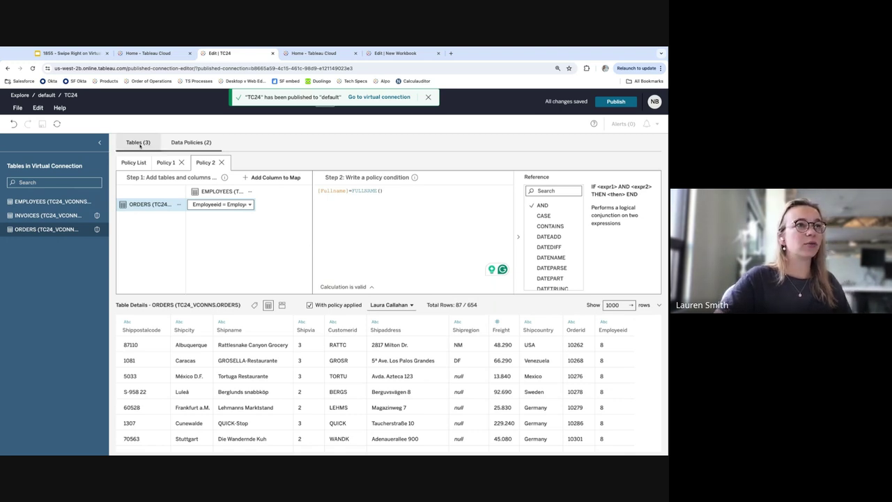
Turn off EMPLOYEES visibility in the Tables (3) list, then go to the presentation's title slide
{"action": "left_click", "coordinate": [140, 143]}
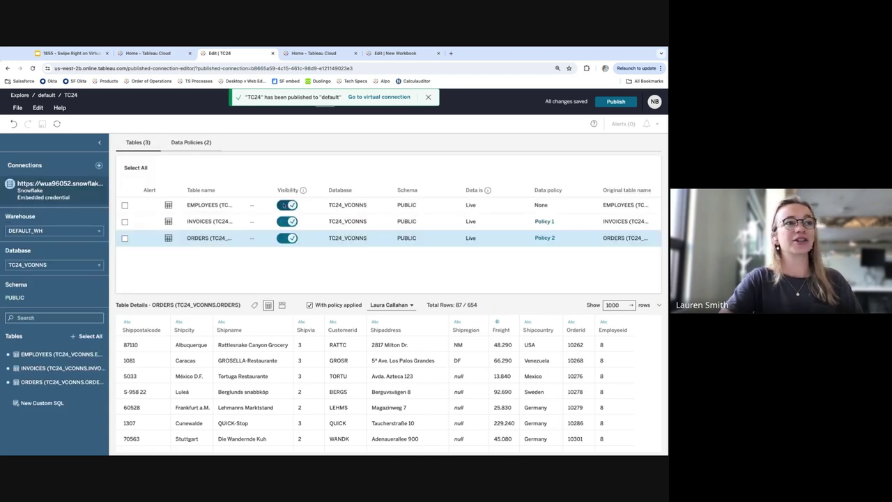
{"action": "left_click", "coordinate": [287, 205]}
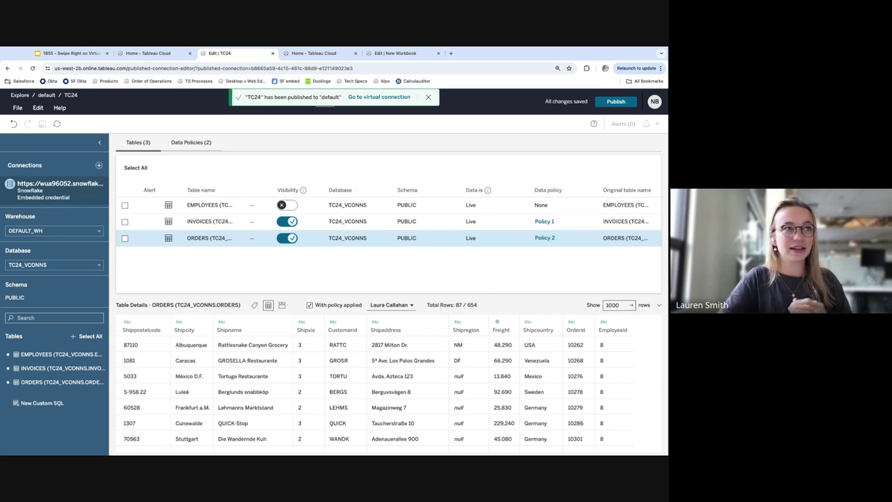
{"action": "left_click", "coordinate": [88, 55]}
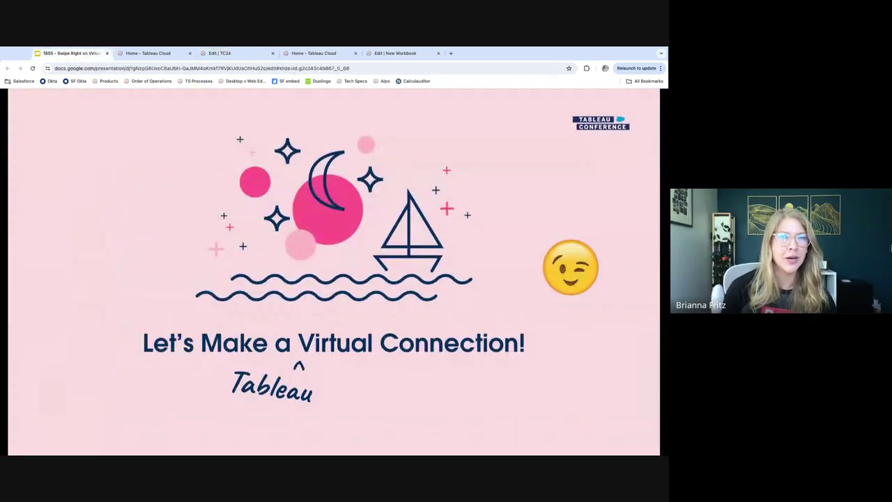
Go back to the Edit | TC24 virtual connection editor tab
{"action": "left_click", "coordinate": [240, 55]}
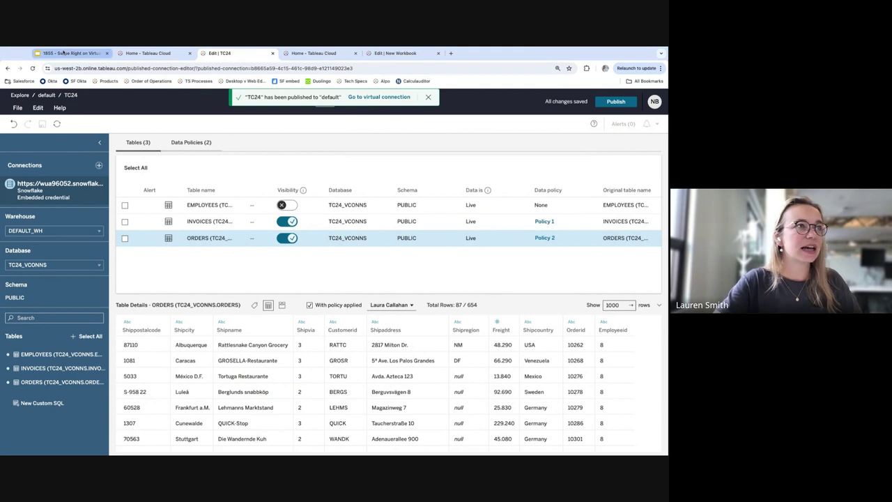
Return to the slide deck with Ctrl+1 and move on to the Additional Resources slide
{"action": "key", "text": "ctrl+1"}
{"action": "key", "text": "Right"}
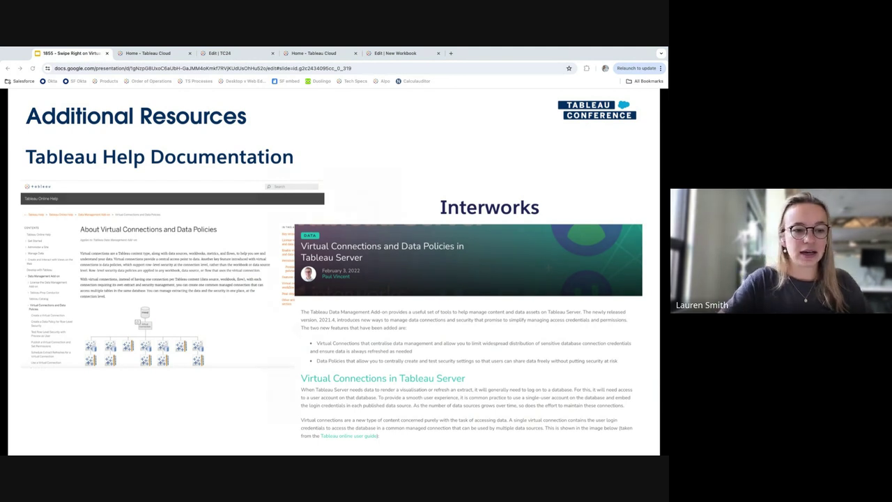
Step through the Conclusion slide and its VConn card to the 'Thank you, DataFam.' slide
{"action": "key", "text": "Right"}
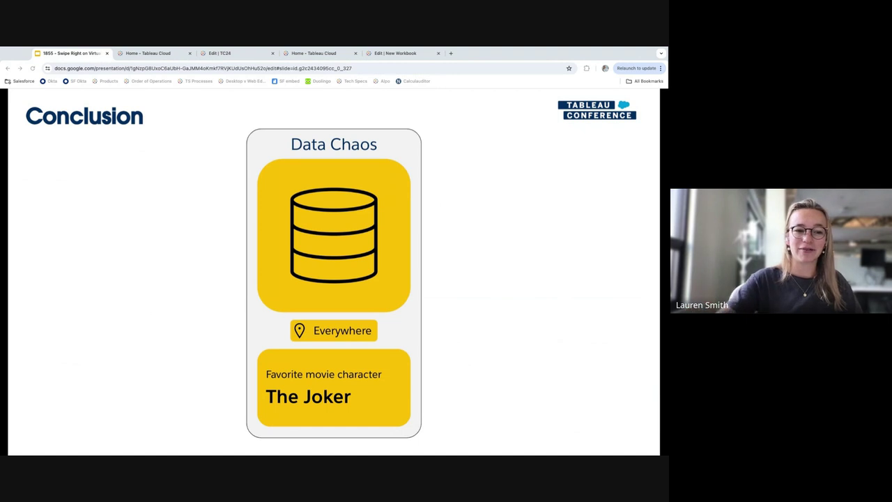
{"action": "key", "text": "Right"}
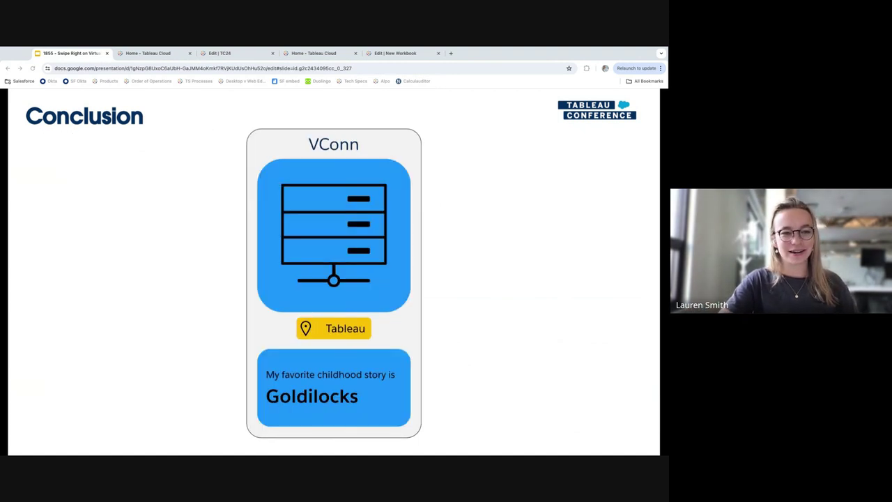
{"action": "key", "text": "Right"}
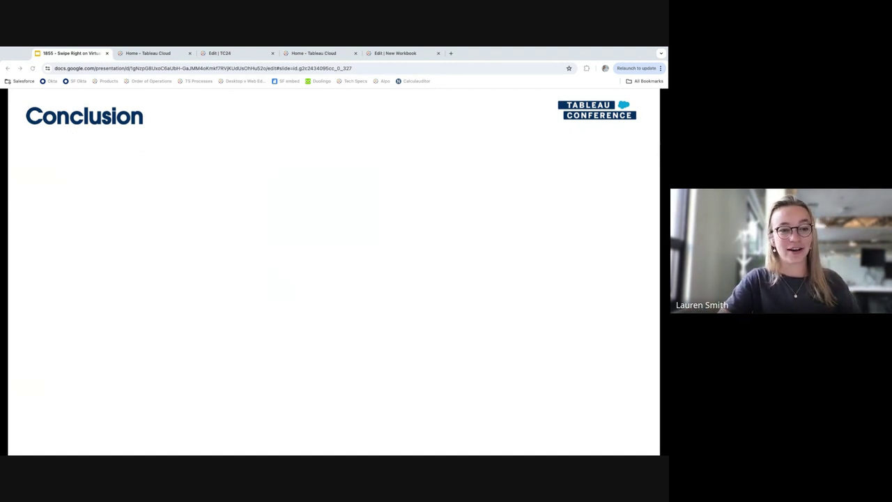
{"action": "key", "text": "Right"}
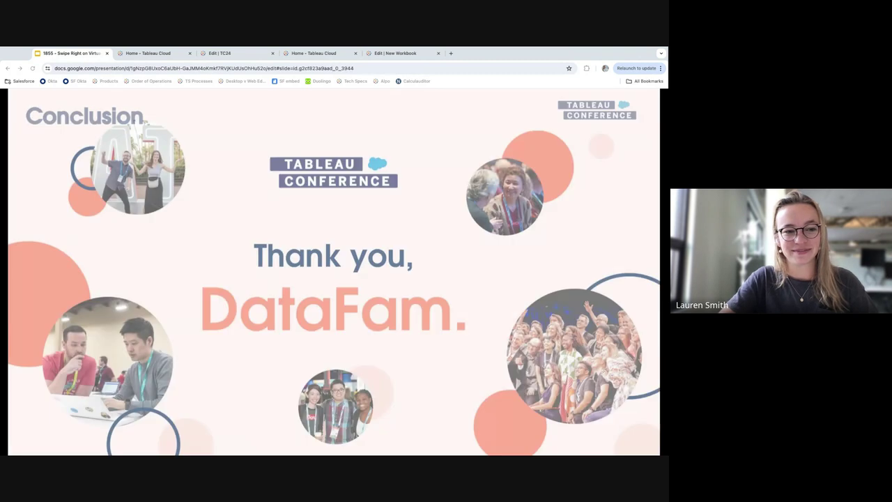